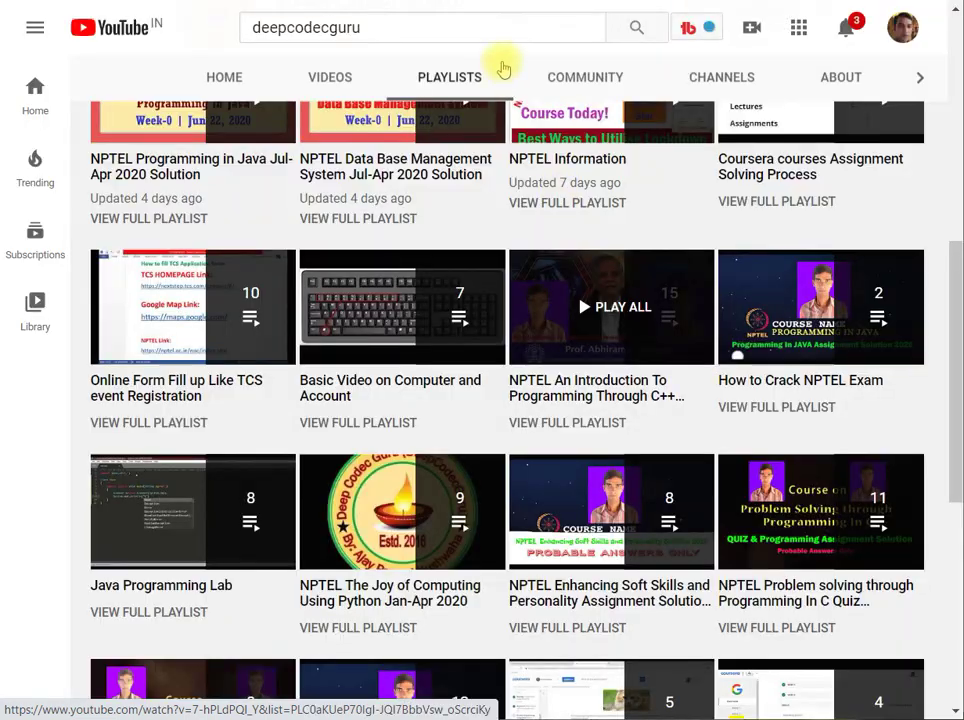
- Scroll down through the YouTube channel's Playlists tab
{"action": "scroll", "coordinate": [505, 395], "scroll_direction": "down", "scroll_amount": 3}
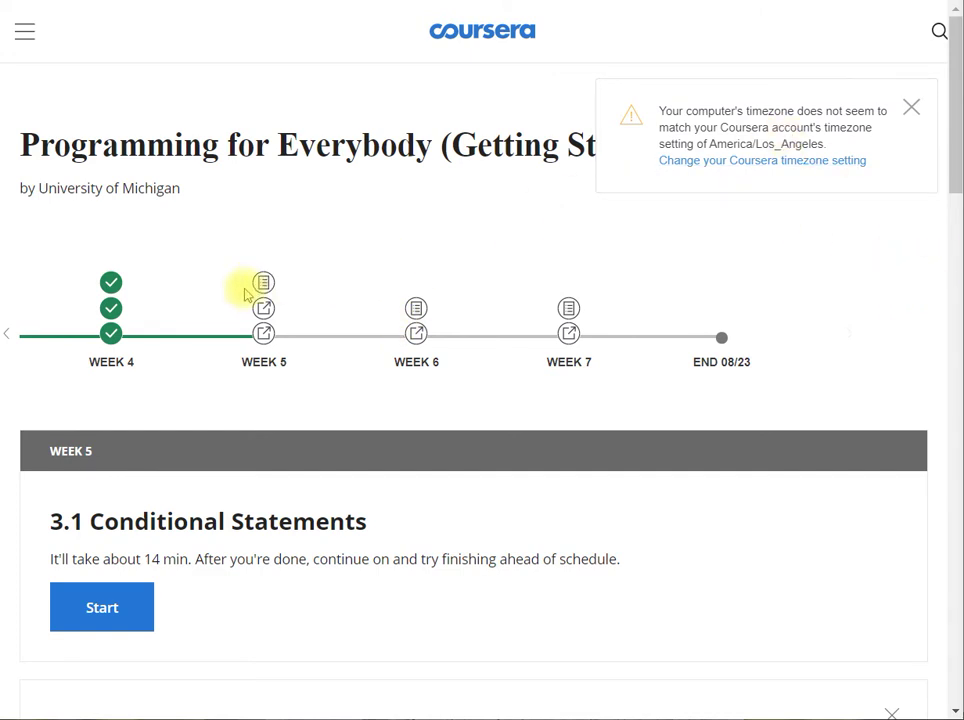
- Open and close the course navigation panel, then scroll down to the Programming for Everybody week list
{"action": "left_click", "coordinate": [30, 36]}
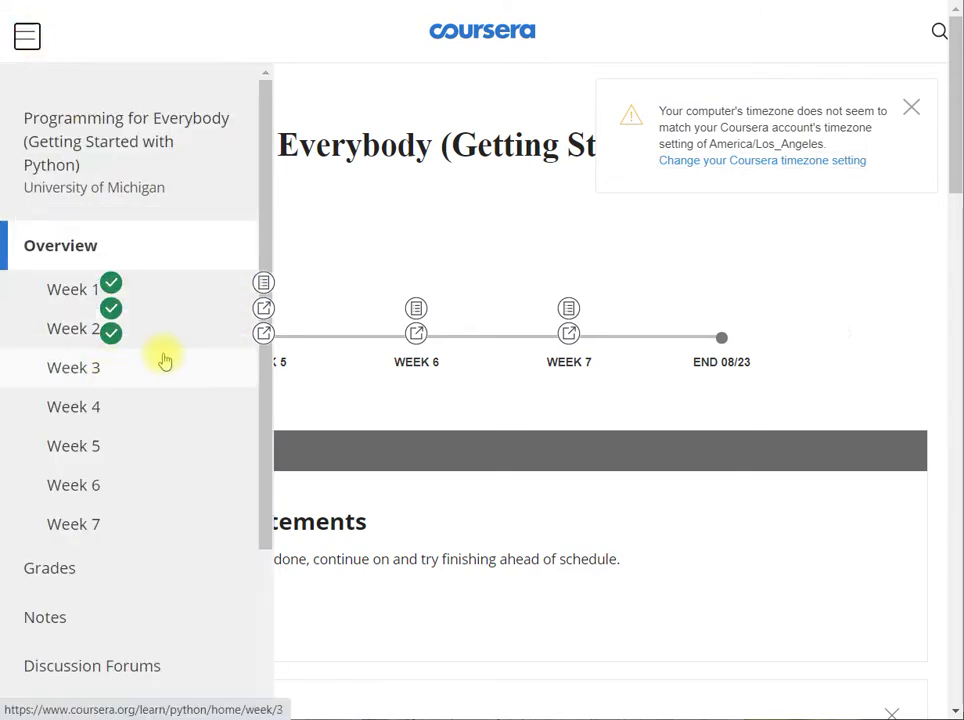
{"action": "left_click", "coordinate": [358, 410]}
{"action": "scroll", "coordinate": [344, 294], "scroll_direction": "down", "scroll_amount": 5}
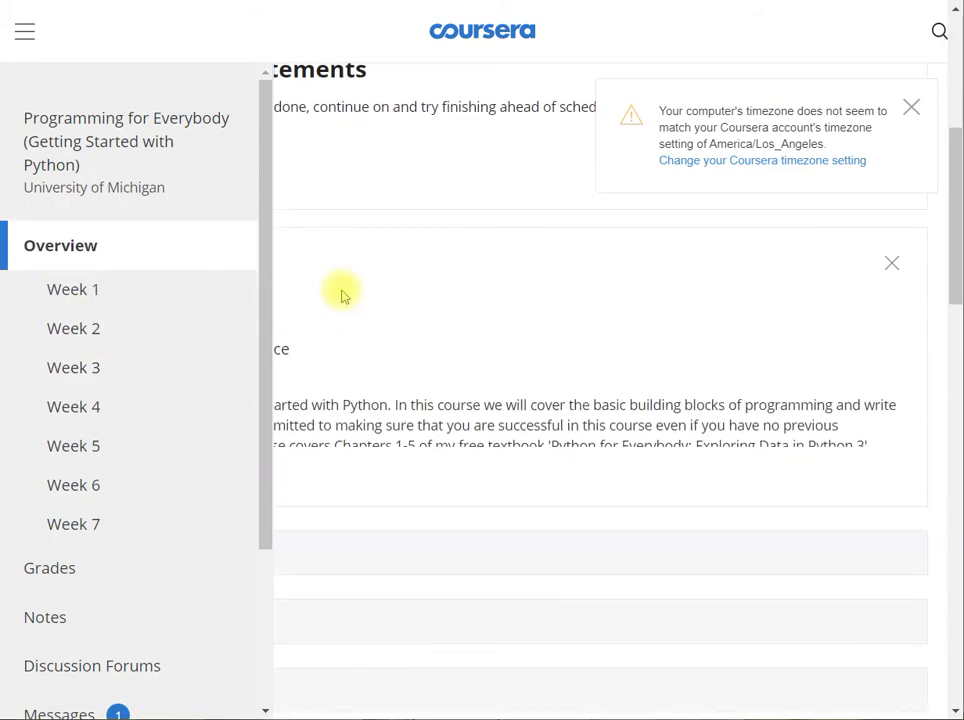
{"action": "left_click", "coordinate": [30, 34]}
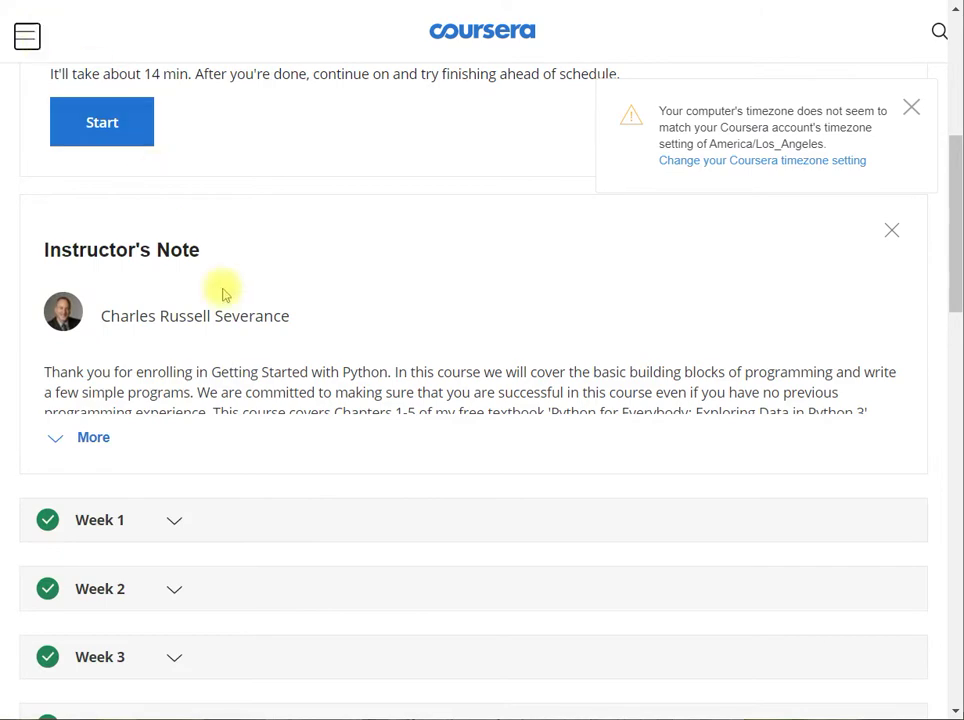
{"action": "scroll", "coordinate": [280, 445], "scroll_direction": "down", "scroll_amount": 2}
- Expand Week 4, open the 2.1 Expressions video, and play it from the end
{"action": "left_click", "coordinate": [184, 469]}
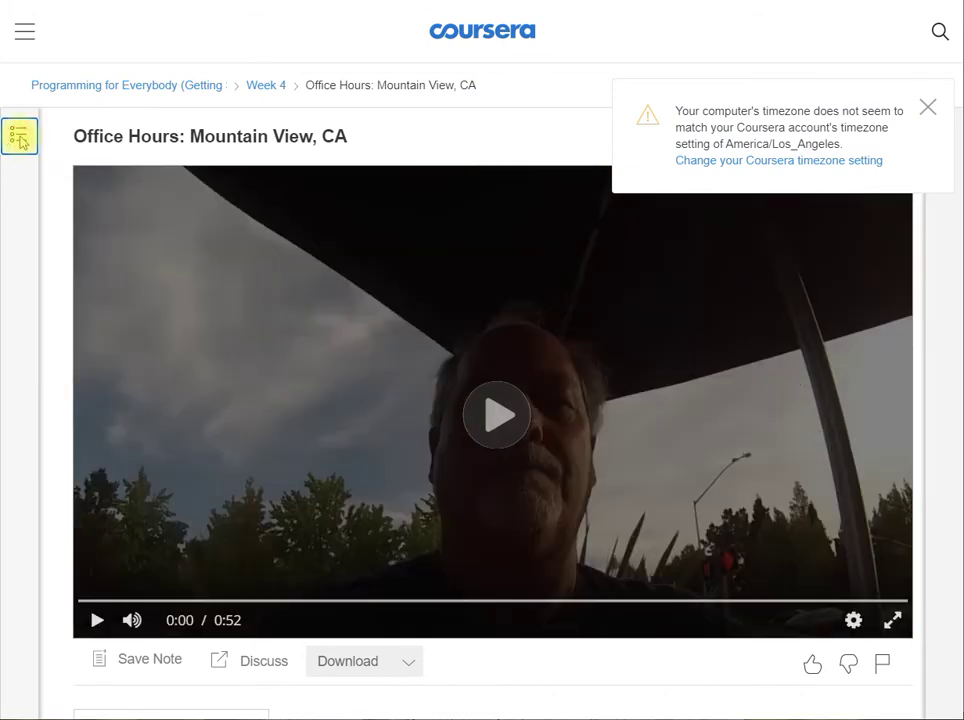
{"action": "left_click", "coordinate": [19, 137]}
{"action": "left_click", "coordinate": [90, 142]}
{"action": "left_click", "coordinate": [119, 188]}
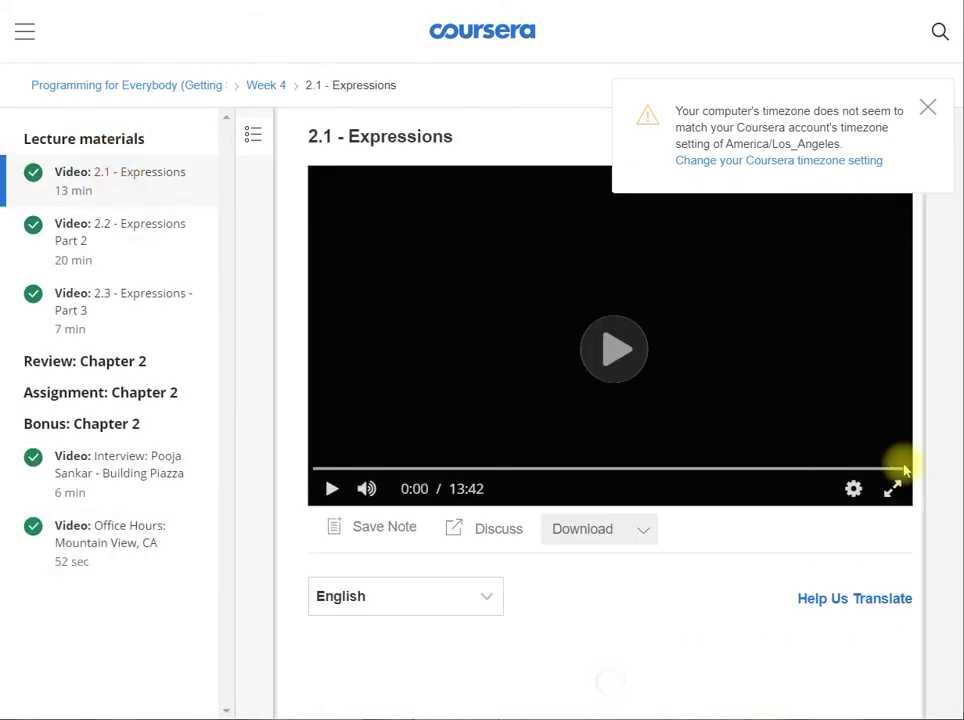
{"action": "left_click", "coordinate": [903, 468]}
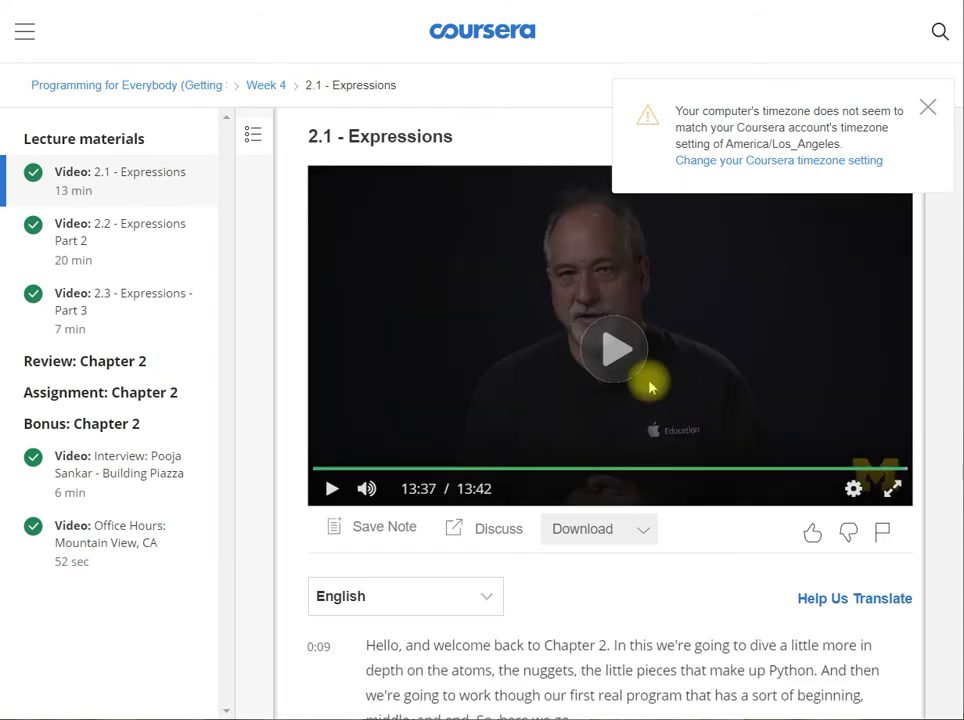
{"action": "left_click", "coordinate": [635, 366]}
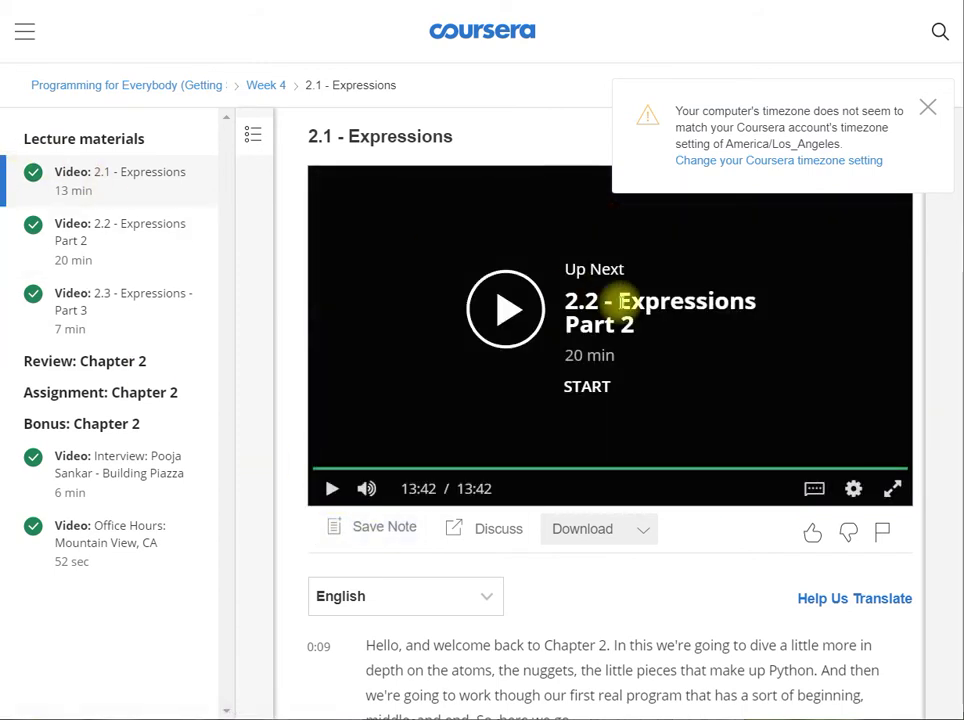
- Move on to 2.2 Expressions Part 2 and skip it to nearly the end
{"action": "left_click", "coordinate": [928, 107]}
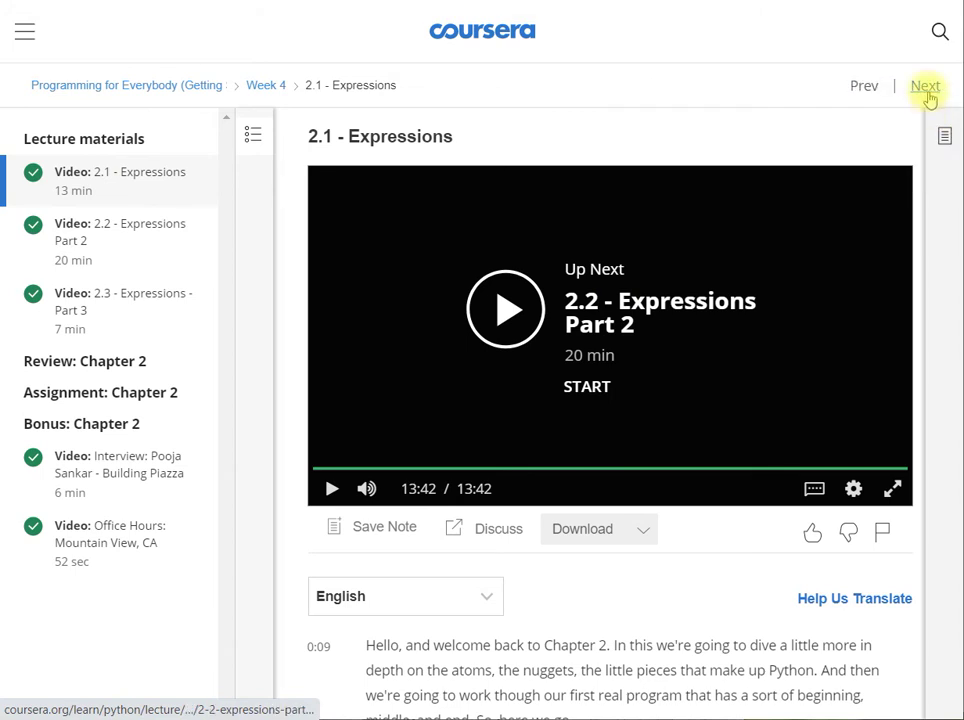
{"action": "left_click", "coordinate": [927, 88]}
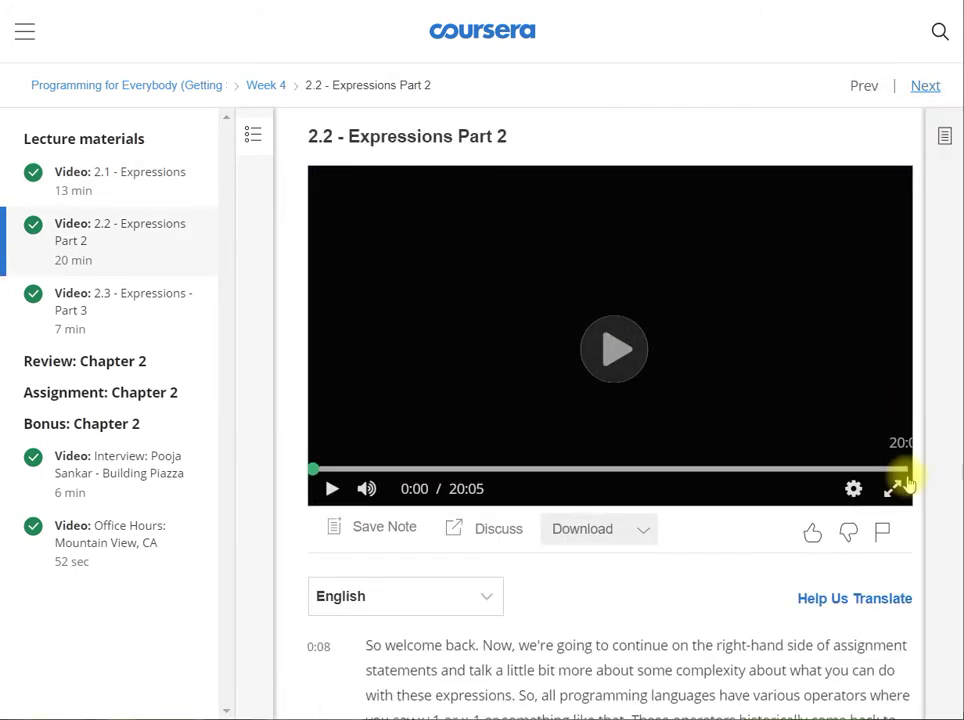
{"action": "left_click", "coordinate": [903, 470]}
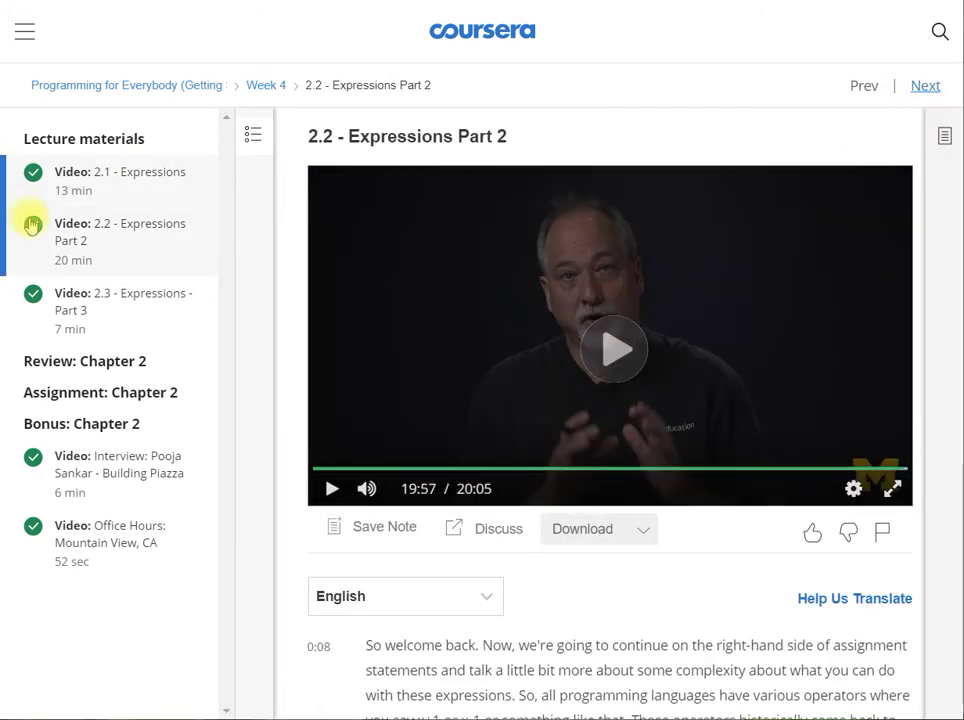
- Open Quiz: Chapter 2 from Review and start a new attempt
{"action": "left_click", "coordinate": [82, 361]}
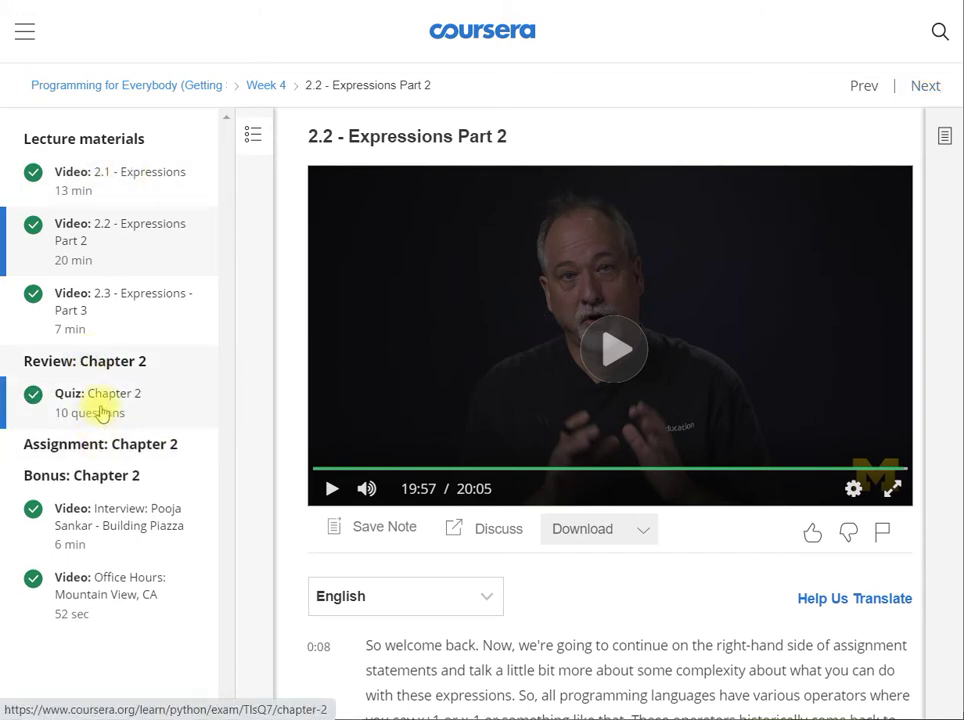
{"action": "left_click", "coordinate": [100, 405]}
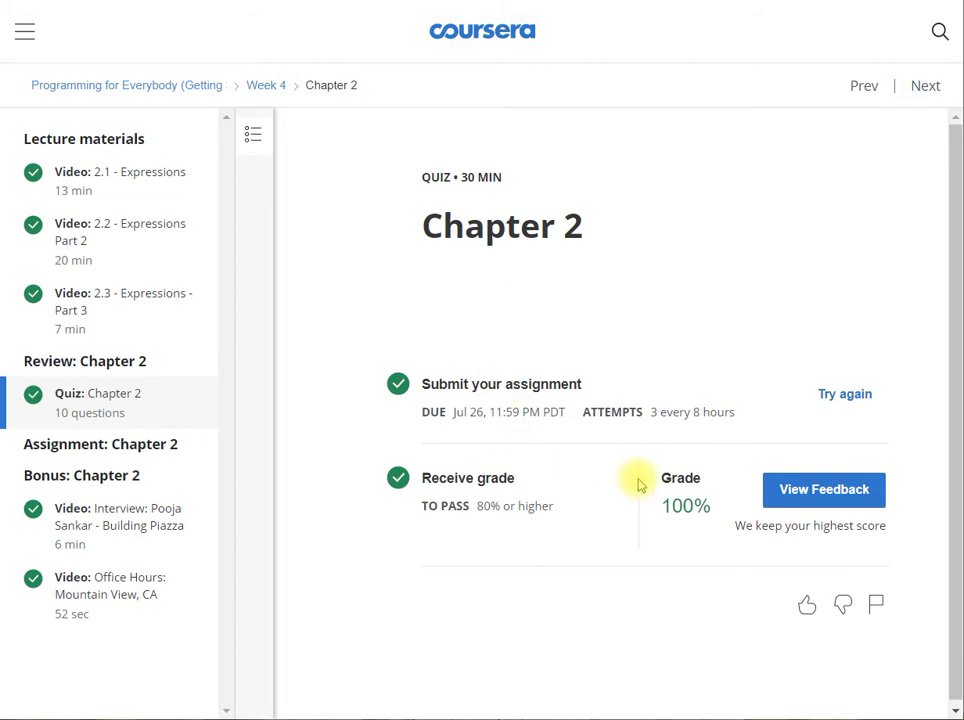
{"action": "left_click", "coordinate": [846, 397]}
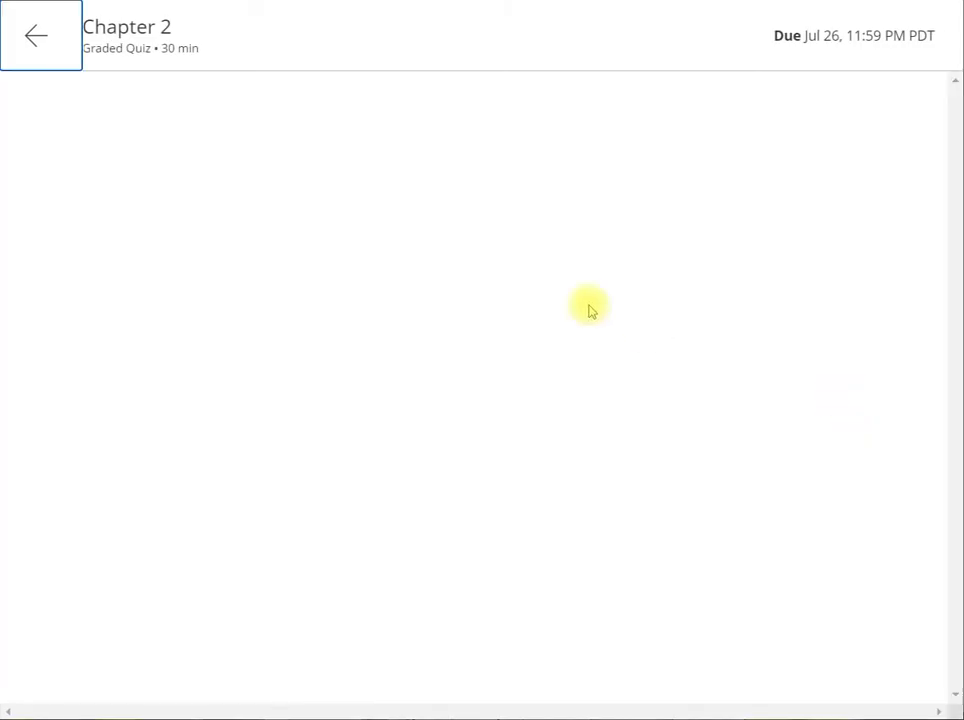
- Answer questions 1–5: '# This is a test', 123abc, hours, iterate, and retrieve x then add two
{"action": "scroll", "coordinate": [463, 327], "scroll_direction": "down", "scroll_amount": 1}
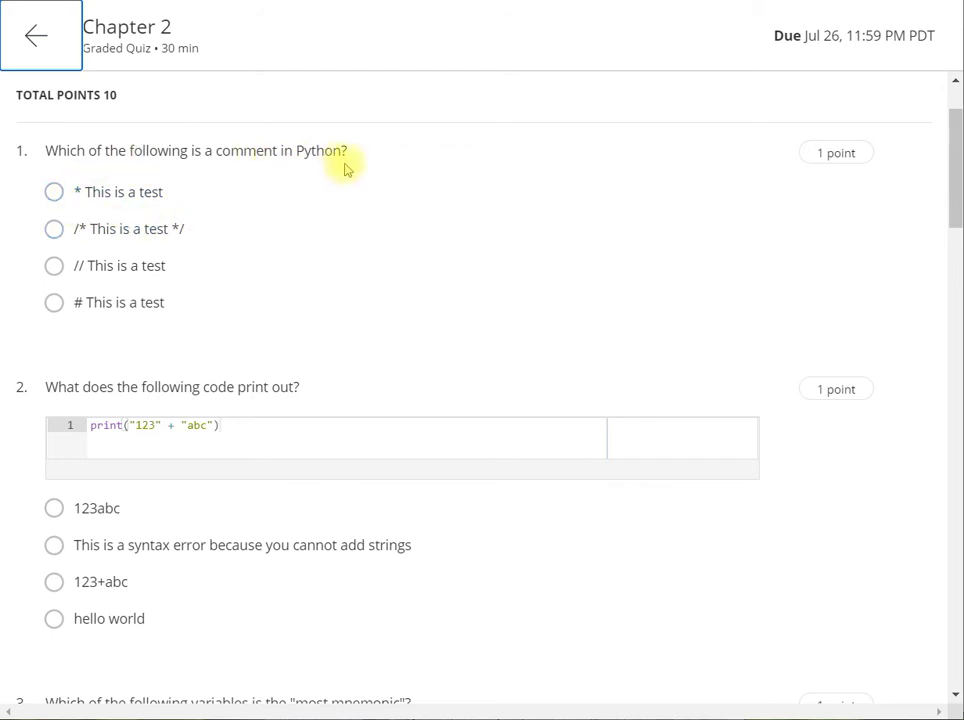
{"action": "left_click", "coordinate": [55, 304]}
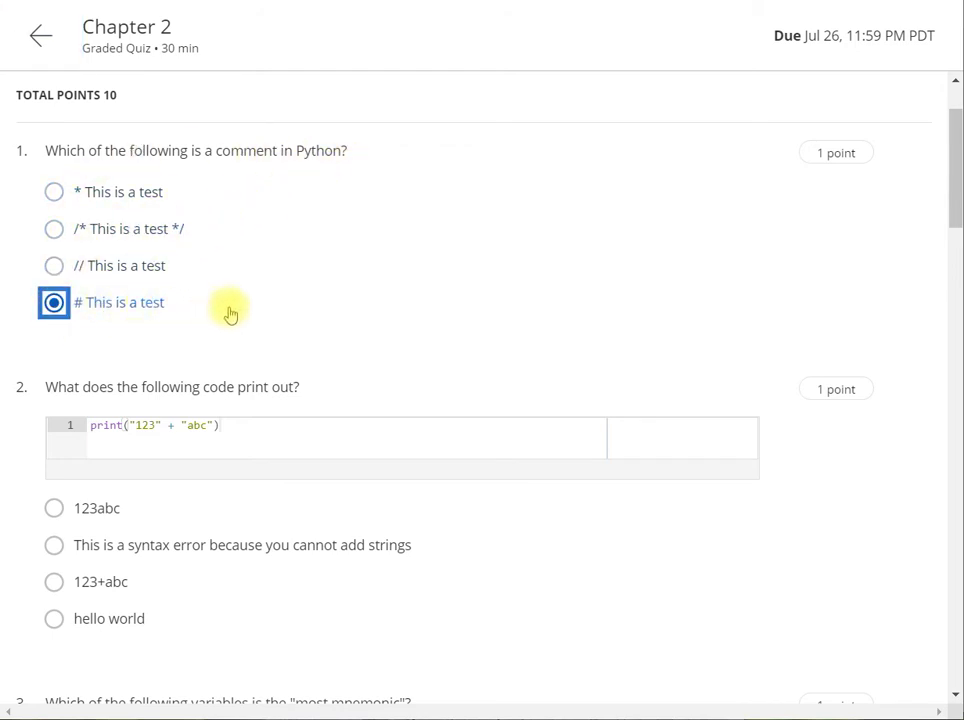
{"action": "scroll", "coordinate": [230, 310], "scroll_direction": "down", "scroll_amount": 2}
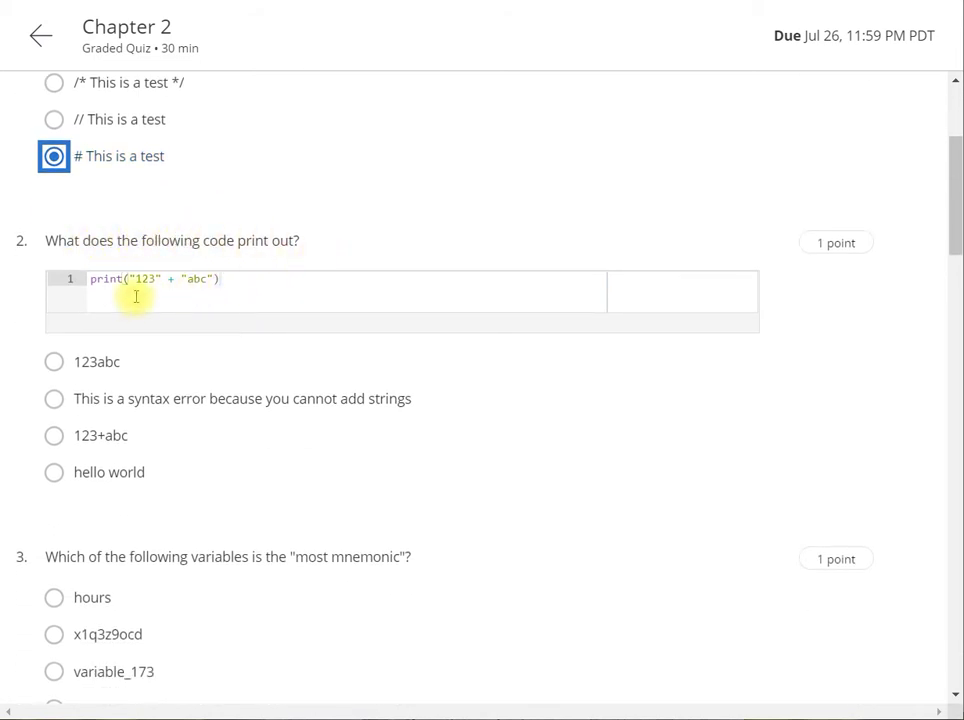
{"action": "left_click", "coordinate": [55, 363]}
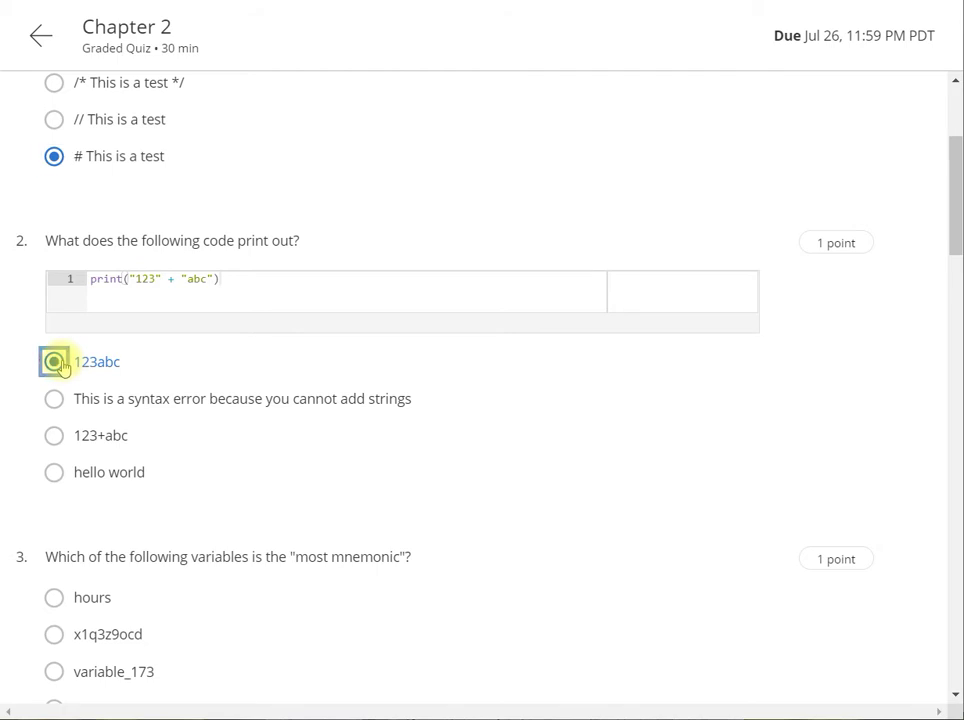
{"action": "scroll", "coordinate": [263, 323], "scroll_direction": "down", "scroll_amount": 2}
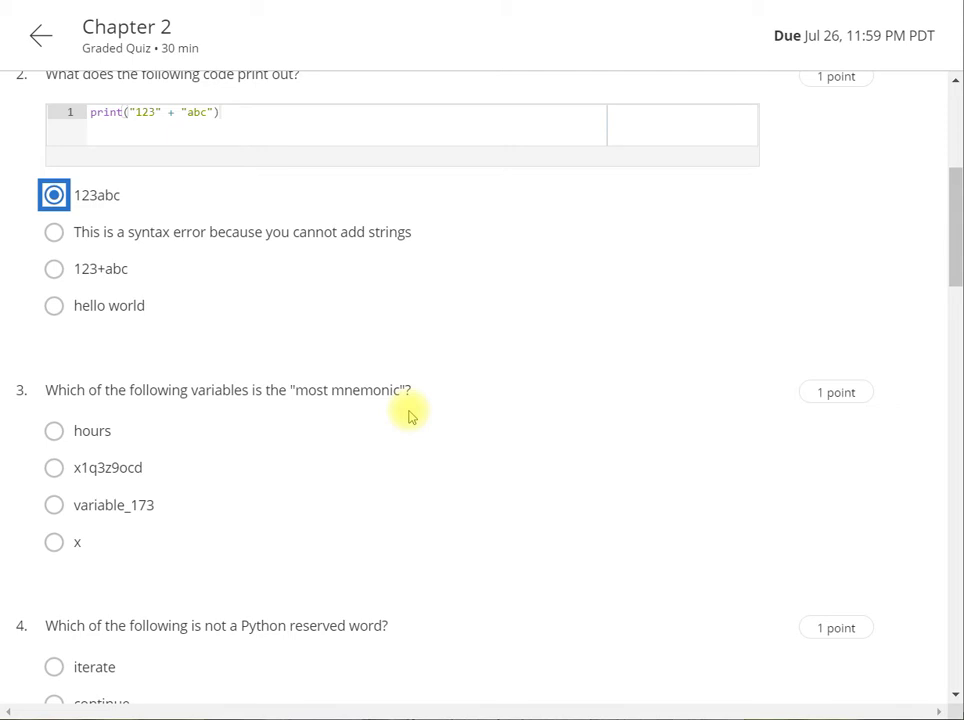
{"action": "left_click", "coordinate": [55, 431]}
{"action": "scroll", "coordinate": [439, 469], "scroll_direction": "down", "scroll_amount": 2}
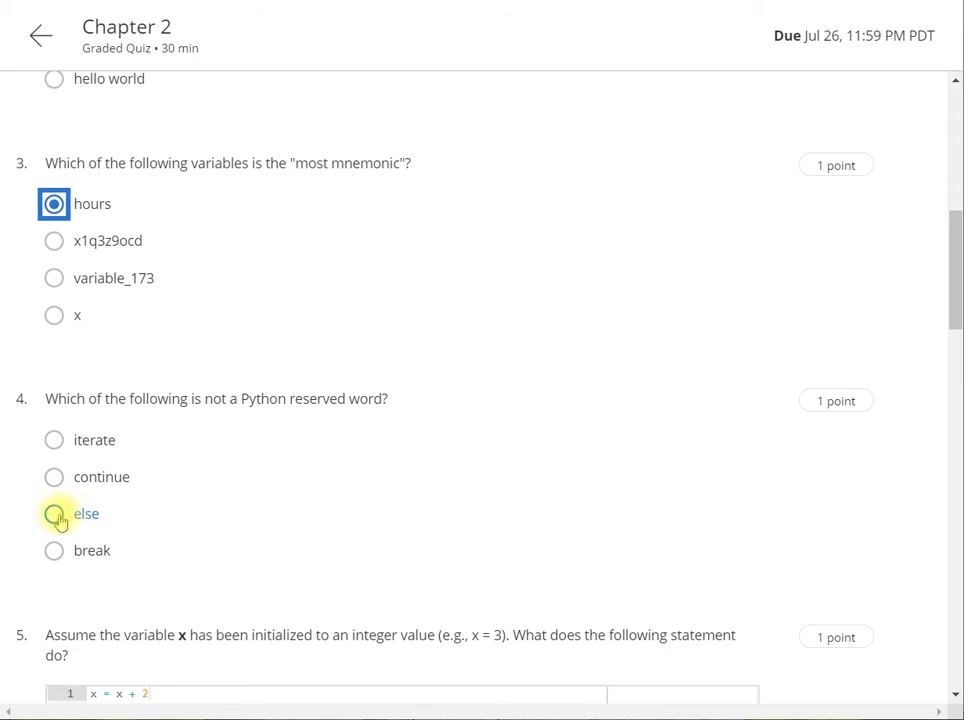
{"action": "left_click", "coordinate": [55, 440]}
{"action": "scroll", "coordinate": [333, 506], "scroll_direction": "down", "scroll_amount": 3}
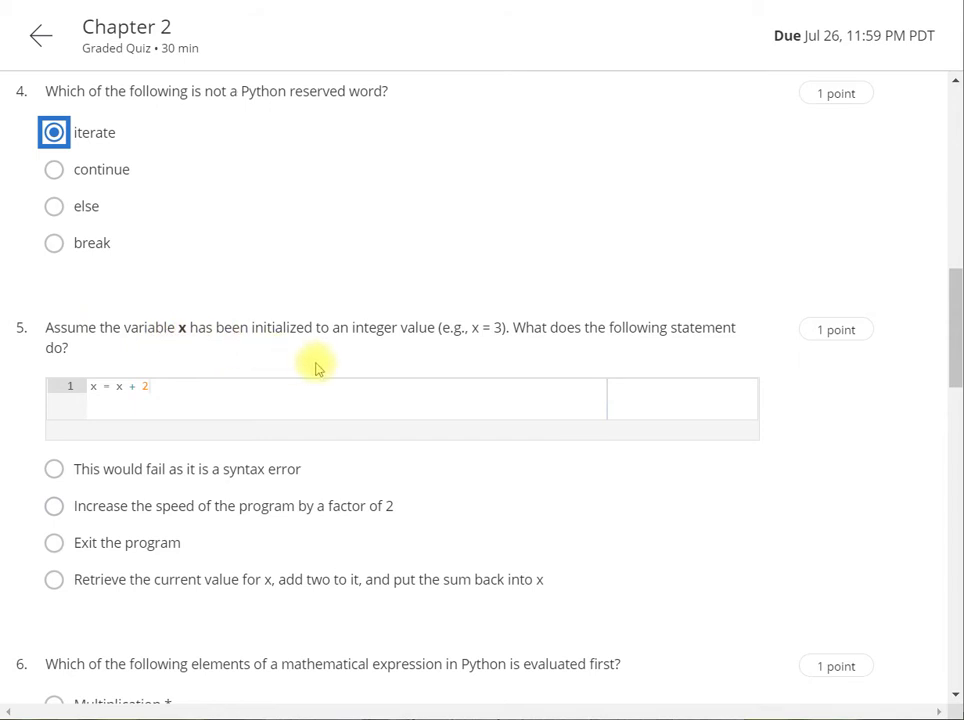
{"action": "left_click", "coordinate": [57, 582]}
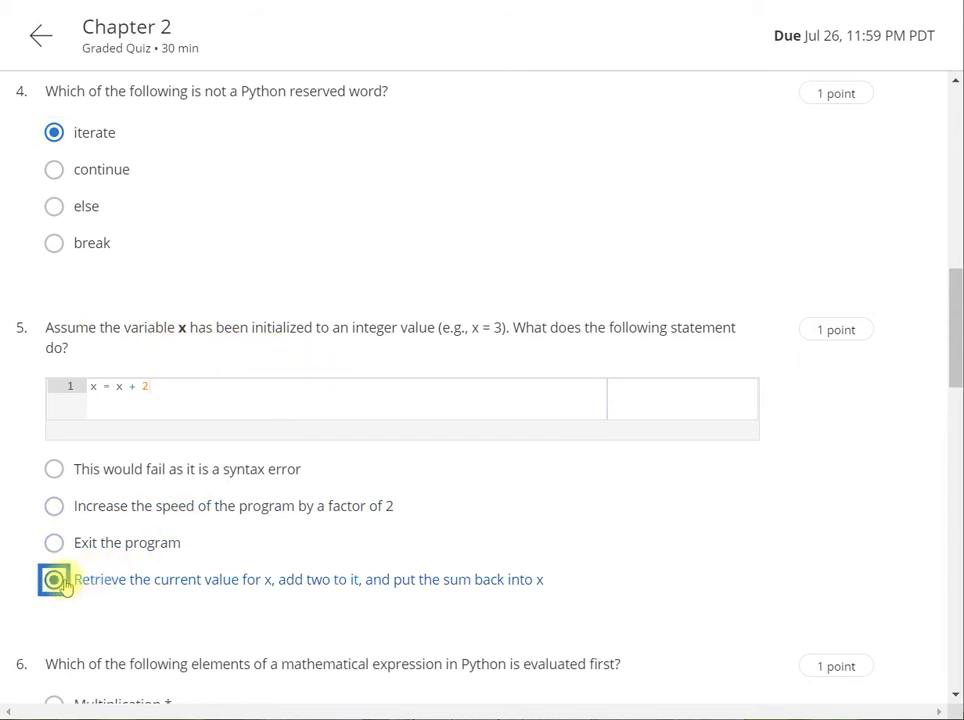
- Answer questions 6–8 with Parentheses, 2 and 5.0
{"action": "scroll", "coordinate": [62, 580], "scroll_direction": "down", "scroll_amount": 3}
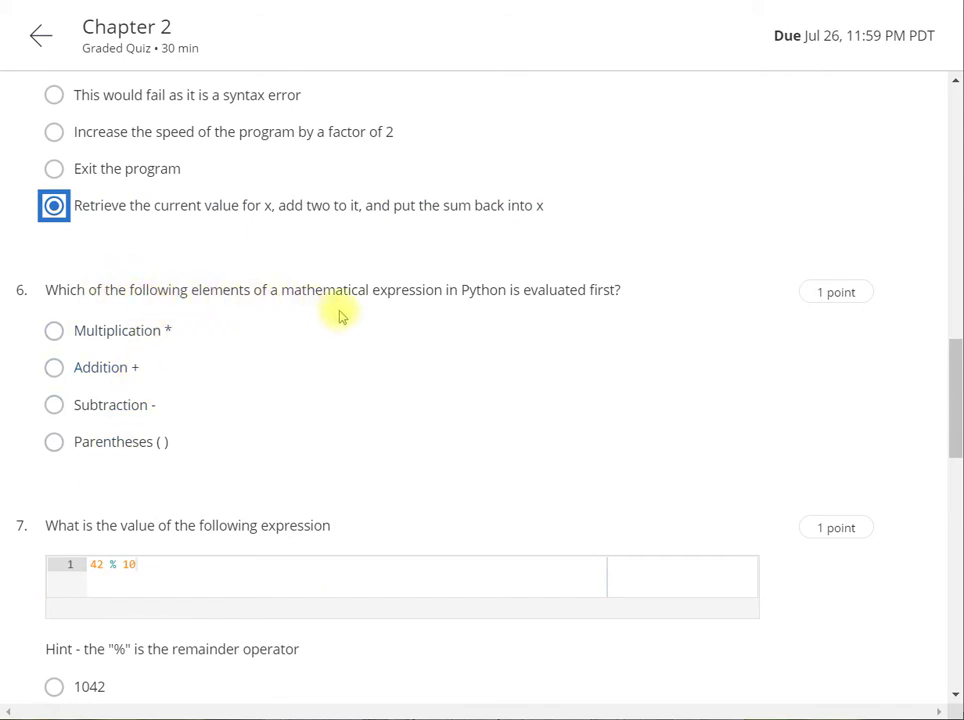
{"action": "left_click", "coordinate": [55, 443]}
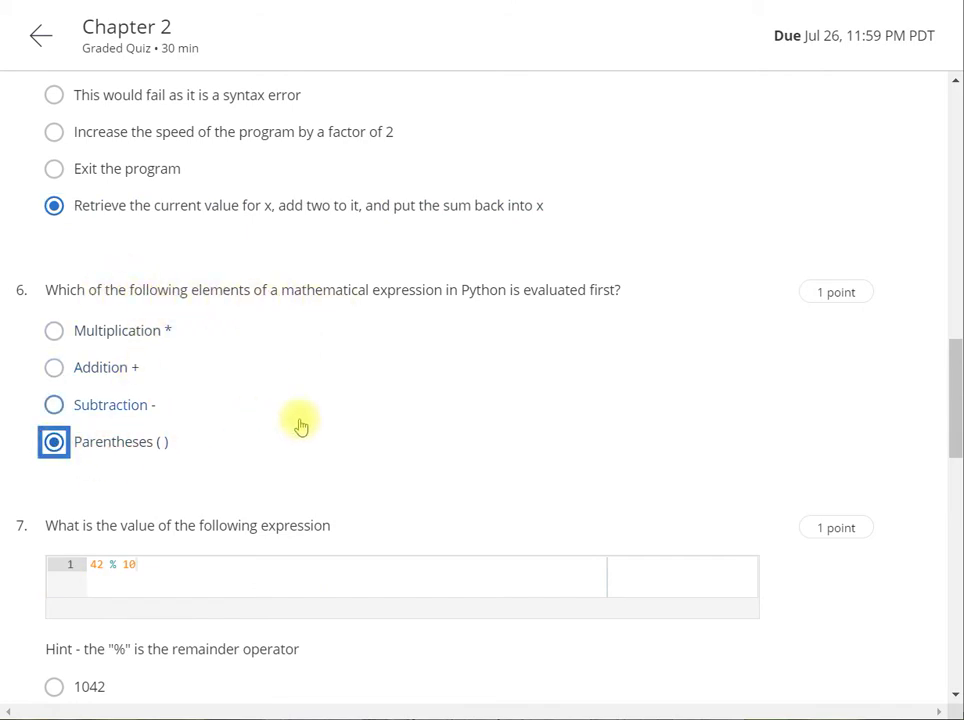
{"action": "scroll", "coordinate": [300, 427], "scroll_direction": "down", "scroll_amount": 2}
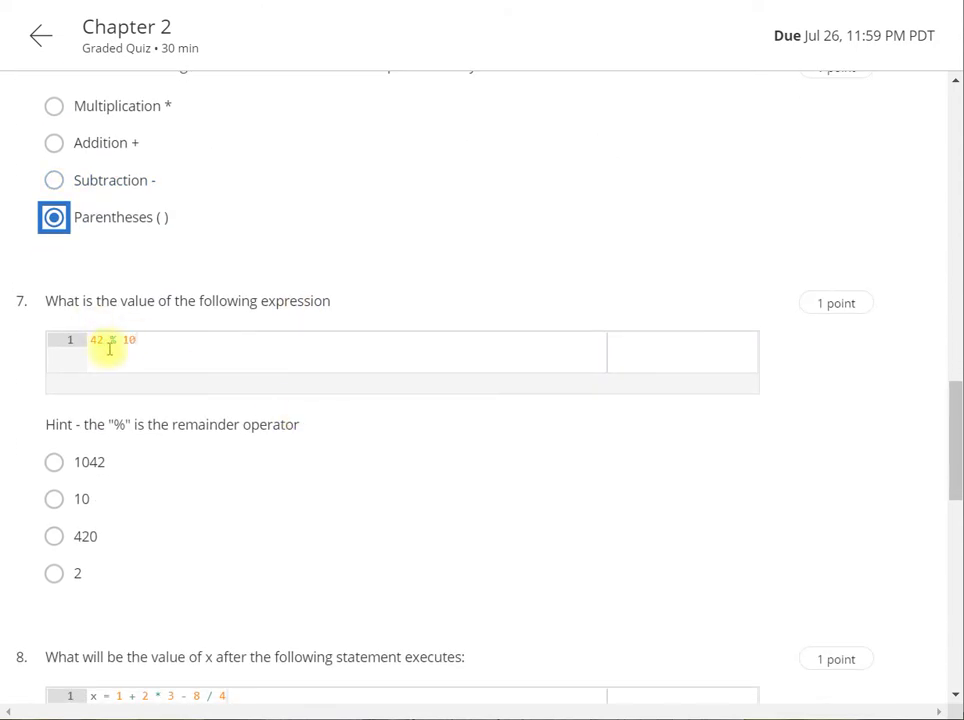
{"action": "left_click", "coordinate": [54, 574]}
{"action": "scroll", "coordinate": [48, 578], "scroll_direction": "down", "scroll_amount": 3}
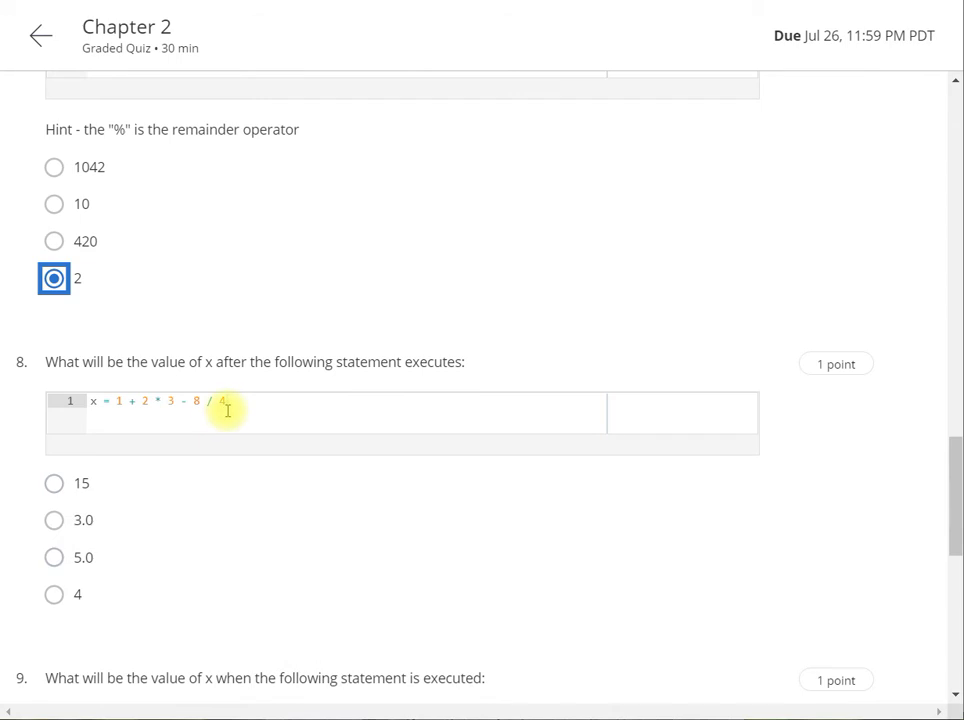
{"action": "left_click", "coordinate": [63, 563]}
- Answer question 9 with 98 and question 10 with pause-and-read-user-data, then accept the honor code
{"action": "scroll", "coordinate": [267, 565], "scroll_direction": "down", "scroll_amount": 3}
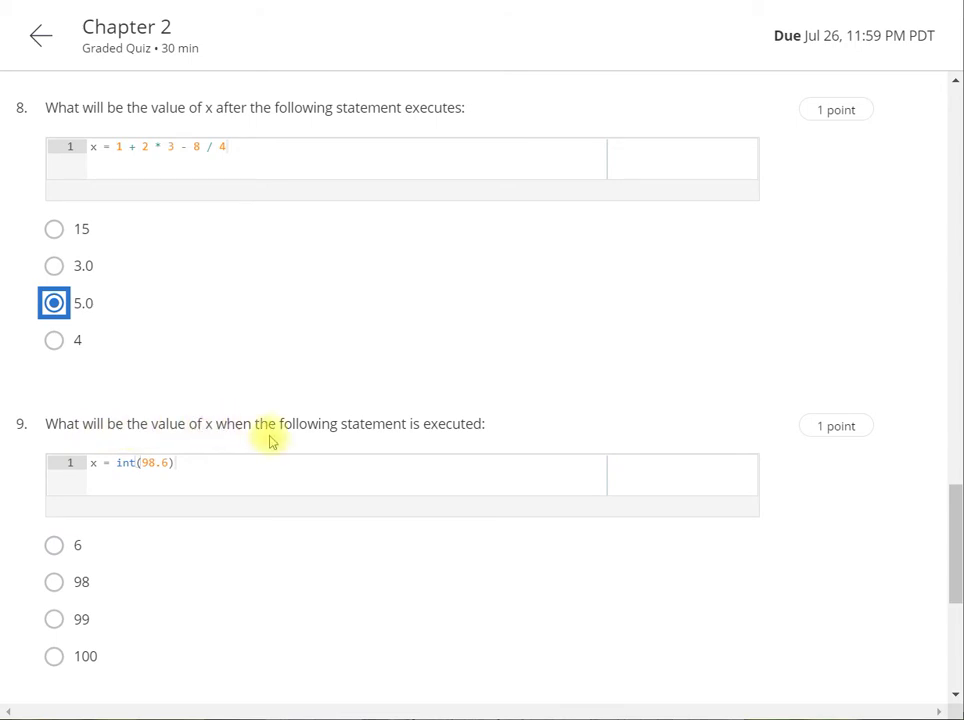
{"action": "scroll", "coordinate": [174, 521], "scroll_direction": "down", "scroll_amount": 1}
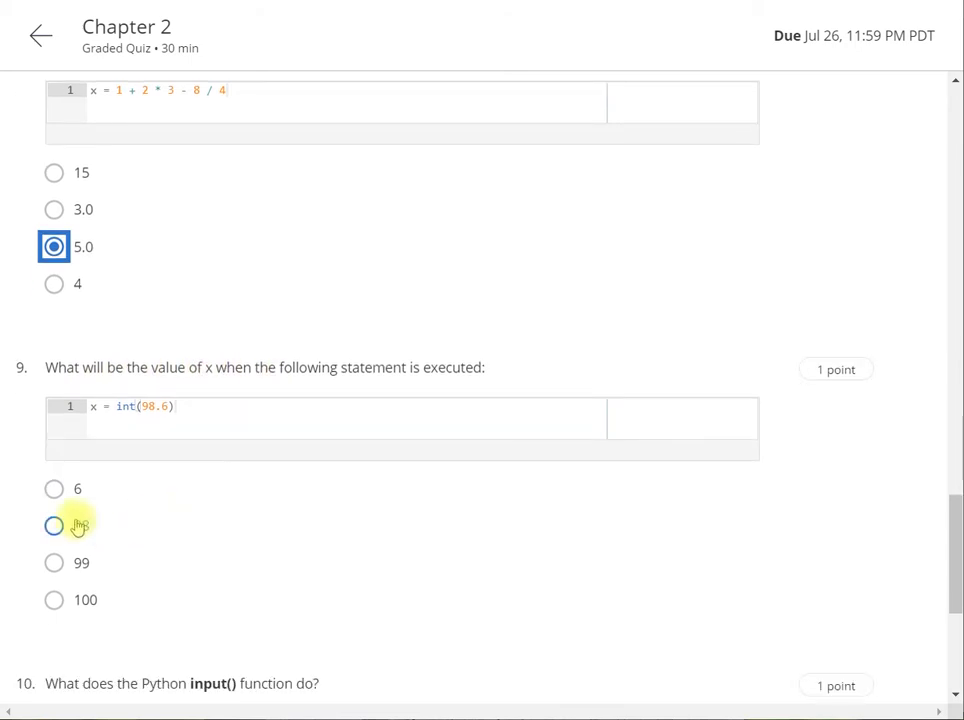
{"action": "left_click", "coordinate": [53, 526]}
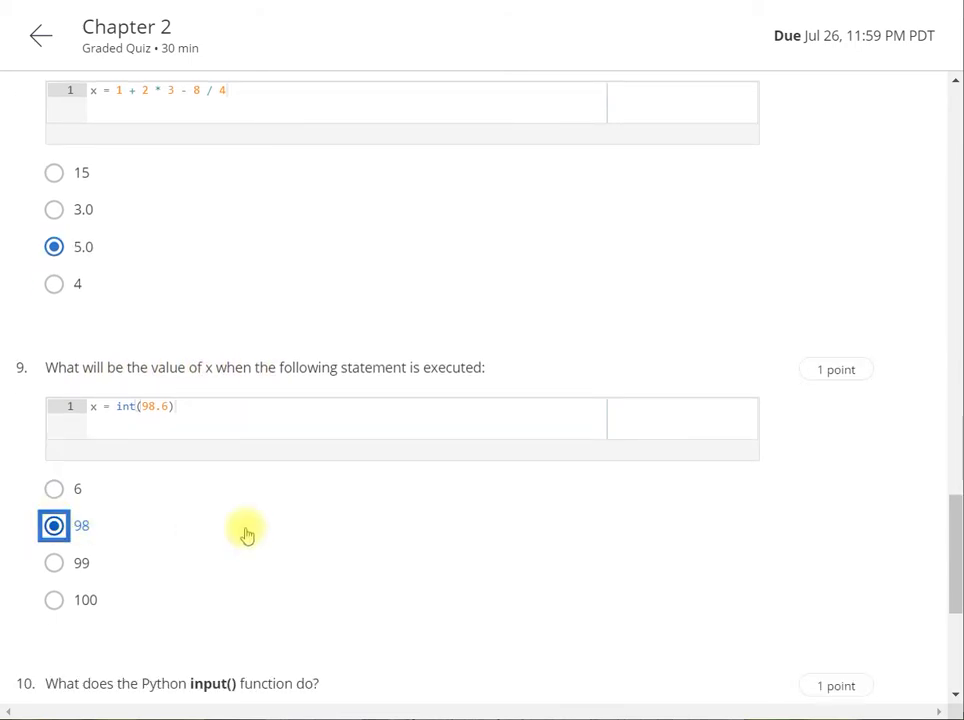
{"action": "scroll", "coordinate": [247, 535], "scroll_direction": "down", "scroll_amount": 2}
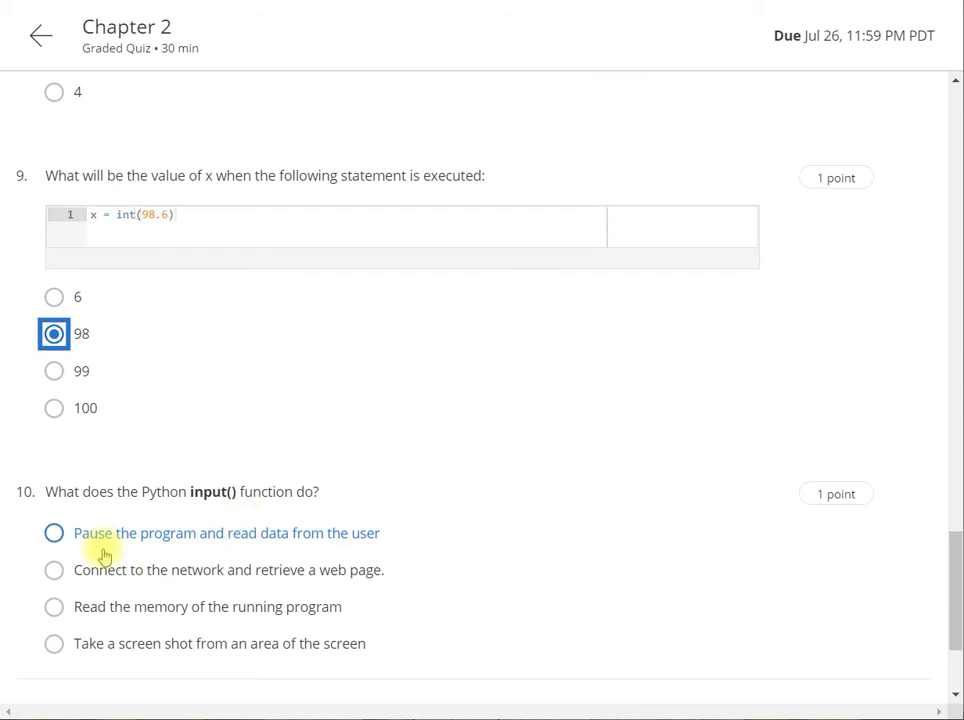
{"action": "scroll", "coordinate": [104, 556], "scroll_direction": "down", "scroll_amount": 1}
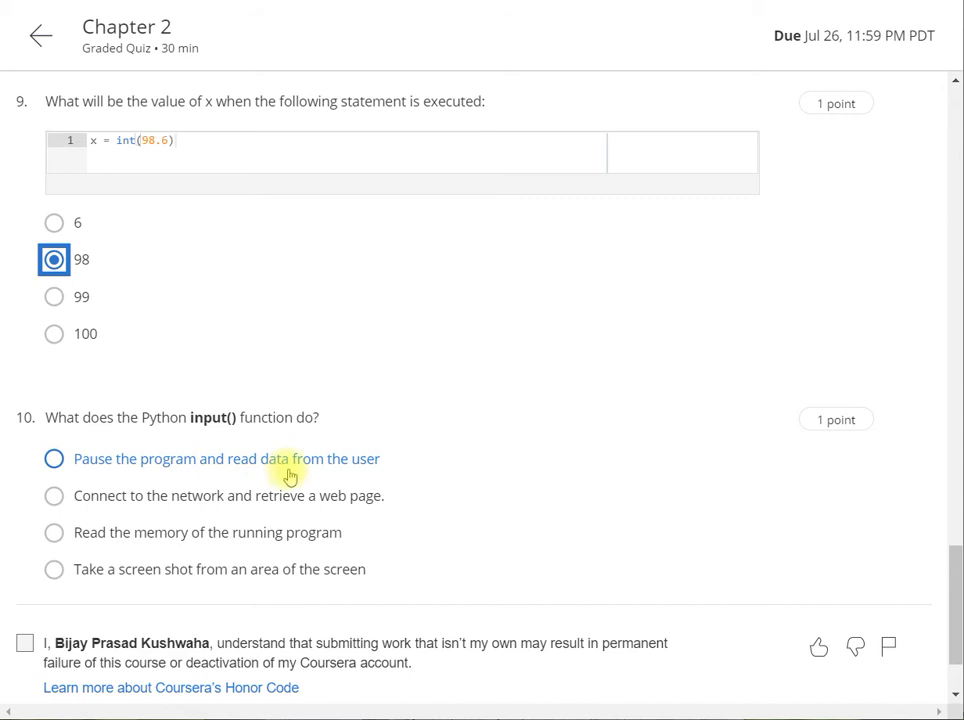
{"action": "left_click", "coordinate": [54, 458]}
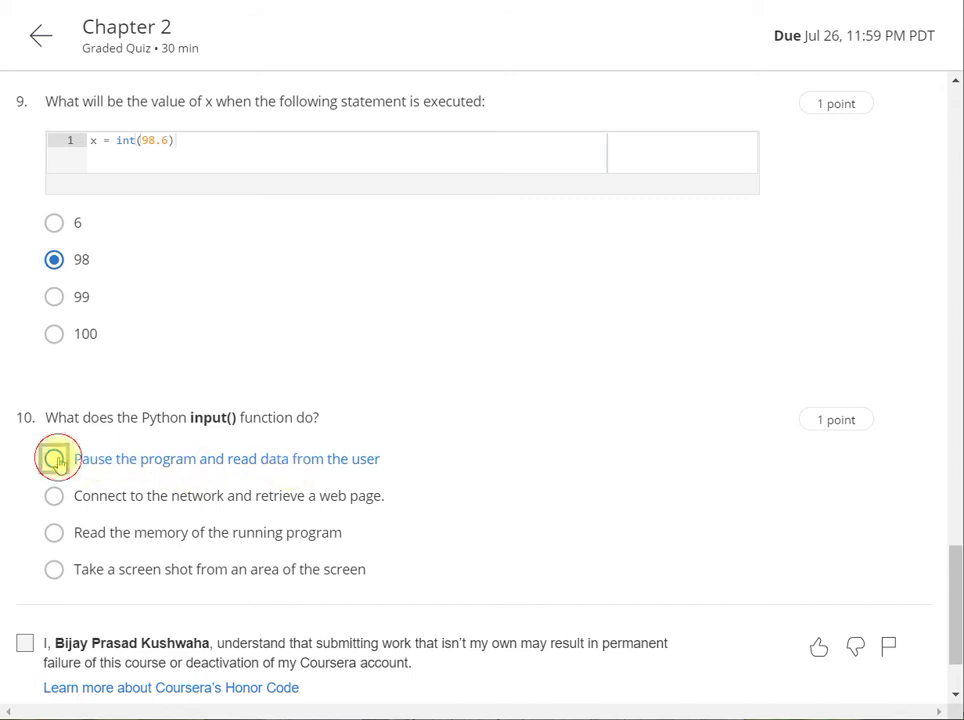
{"action": "left_click", "coordinate": [26, 645]}
{"action": "scroll", "coordinate": [451, 445], "scroll_direction": "up", "scroll_amount": 10}
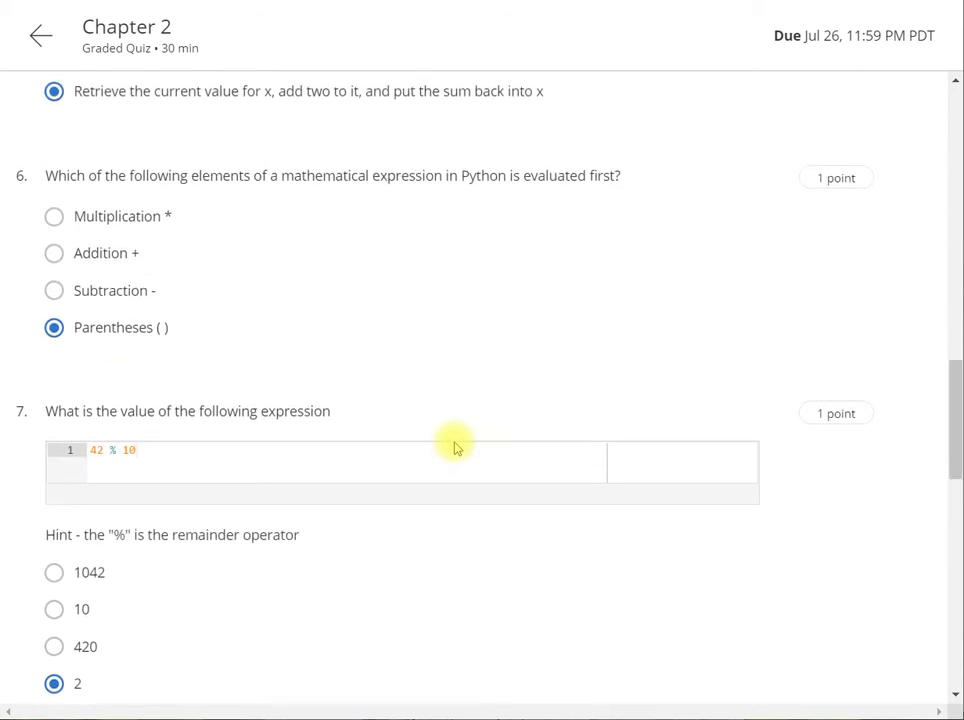
{"action": "scroll", "coordinate": [453, 446], "scroll_direction": "up", "scroll_amount": 10}
{"action": "scroll", "coordinate": [453, 446], "scroll_direction": "down", "scroll_amount": 3}
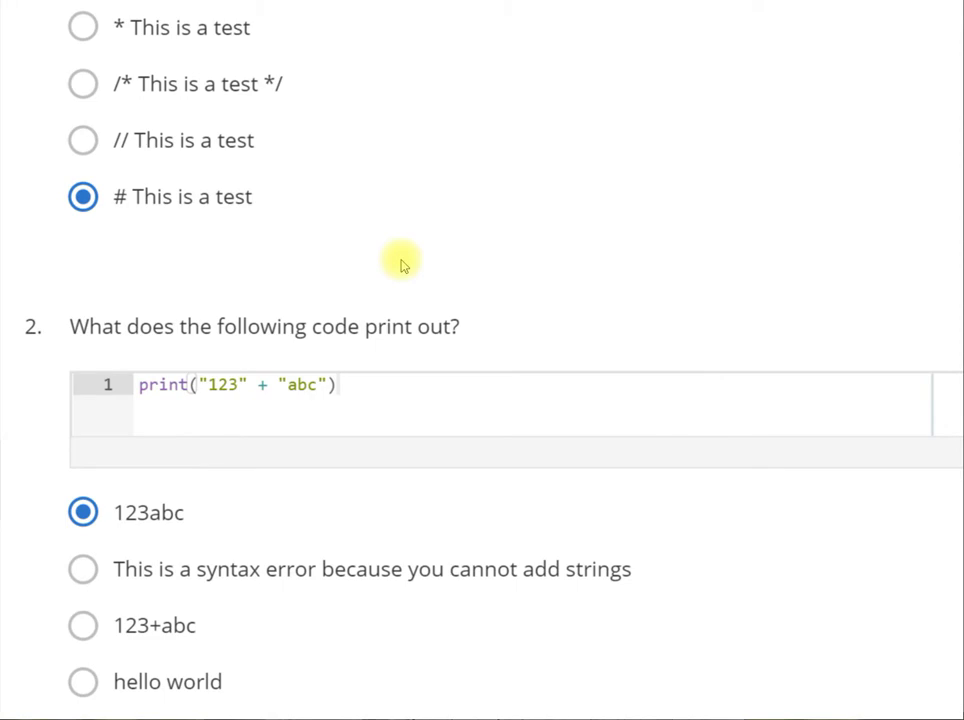
- Submit the Chapter 2 quiz, scoring 100%, and go back to the Week 4 lesson page
{"action": "scroll", "coordinate": [401, 264], "scroll_direction": "up", "scroll_amount": 3}
{"action": "scroll", "coordinate": [401, 264], "scroll_direction": "down", "scroll_amount": 7}
{"action": "scroll", "coordinate": [401, 264], "scroll_direction": "down", "scroll_amount": 15}
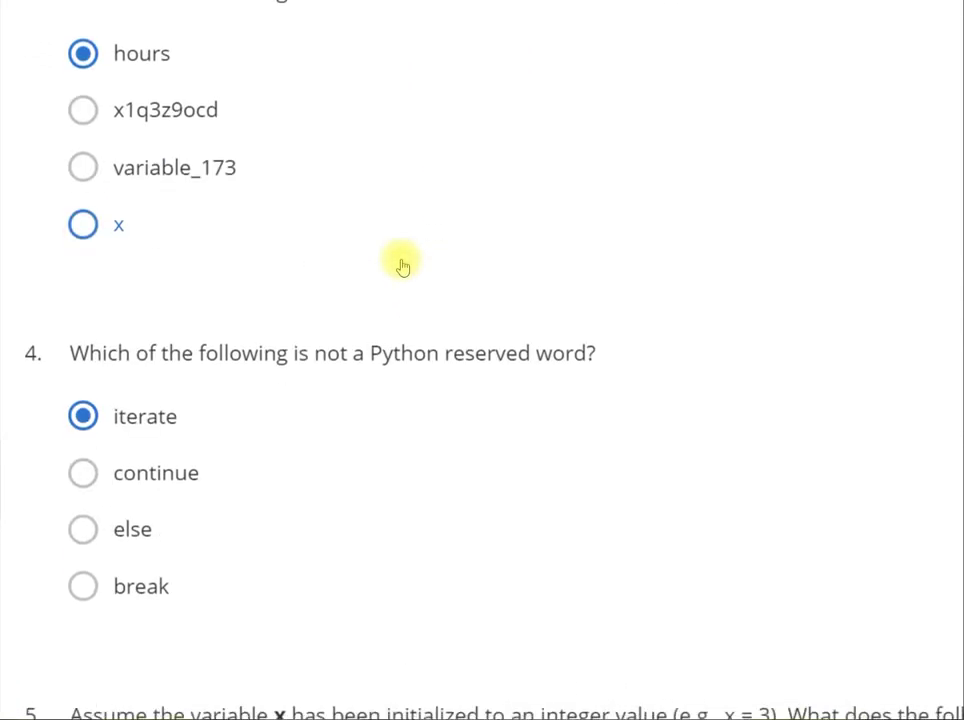
{"action": "scroll", "coordinate": [401, 264], "scroll_direction": "down", "scroll_amount": 11}
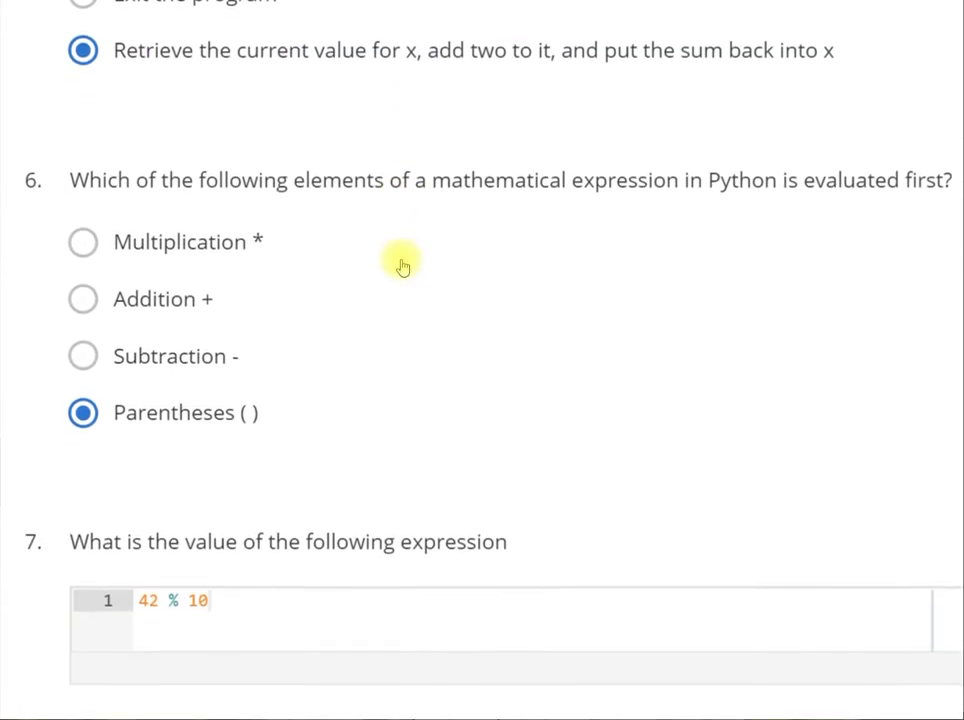
{"action": "scroll", "coordinate": [401, 260], "scroll_direction": "down", "scroll_amount": 10}
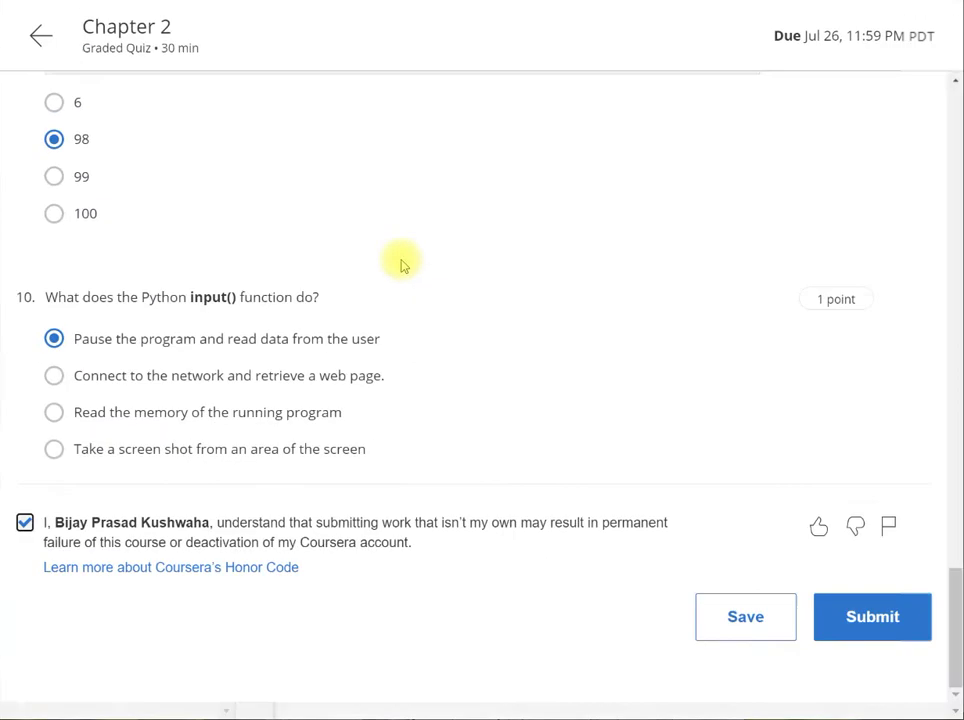
{"action": "left_click", "coordinate": [851, 614]}
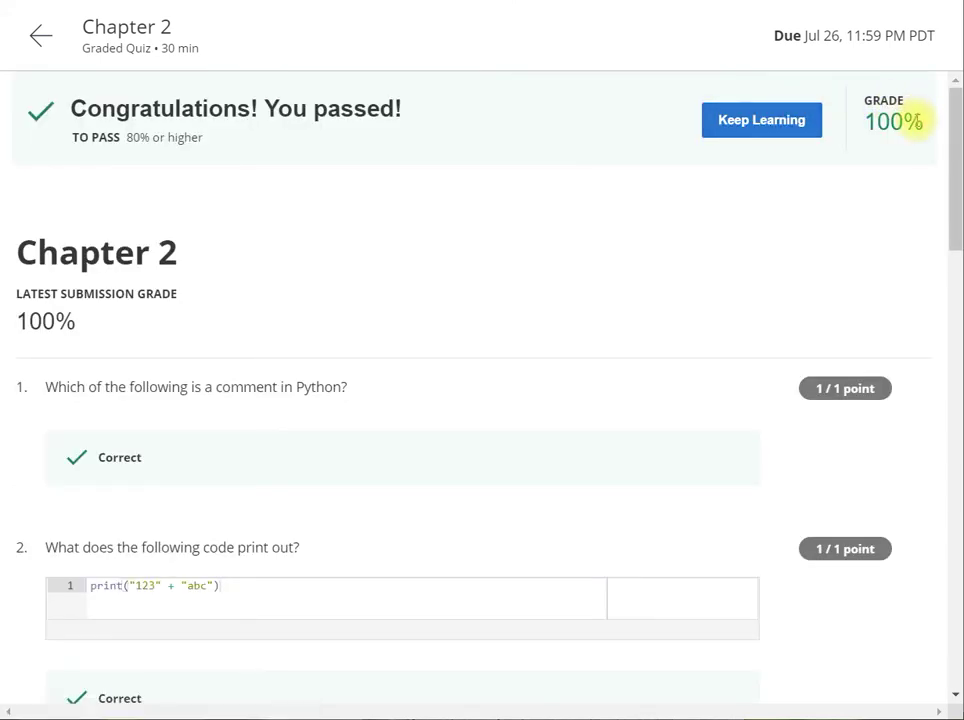
{"action": "left_click", "coordinate": [35, 38]}
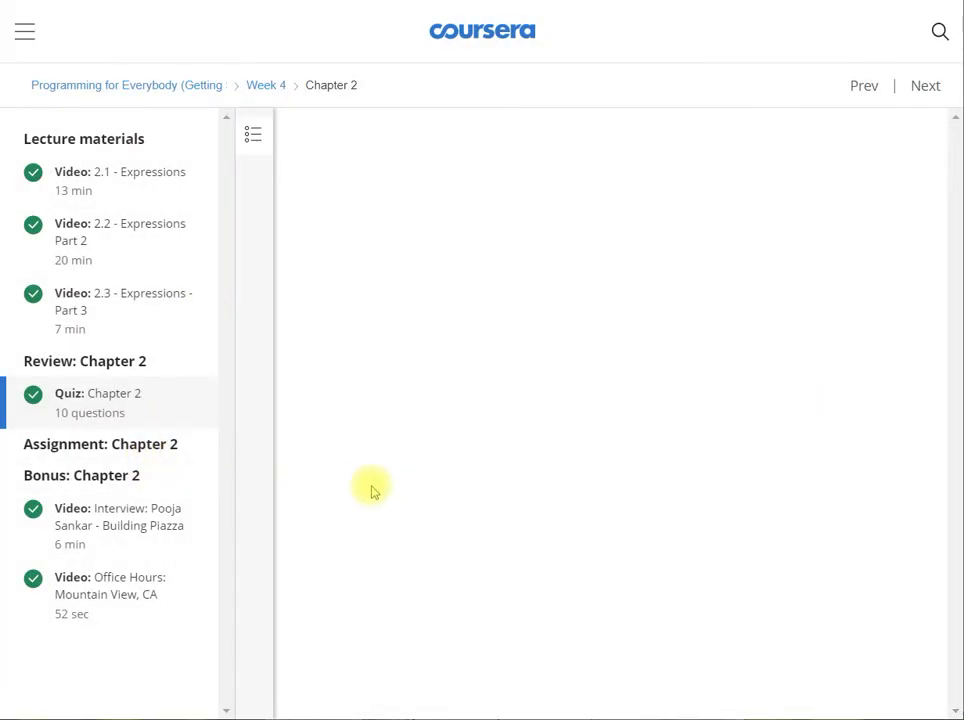
- Advance to Assignment 2.2 and expand the Chapter 2 assignment items in the sidebar
{"action": "left_click", "coordinate": [920, 89]}
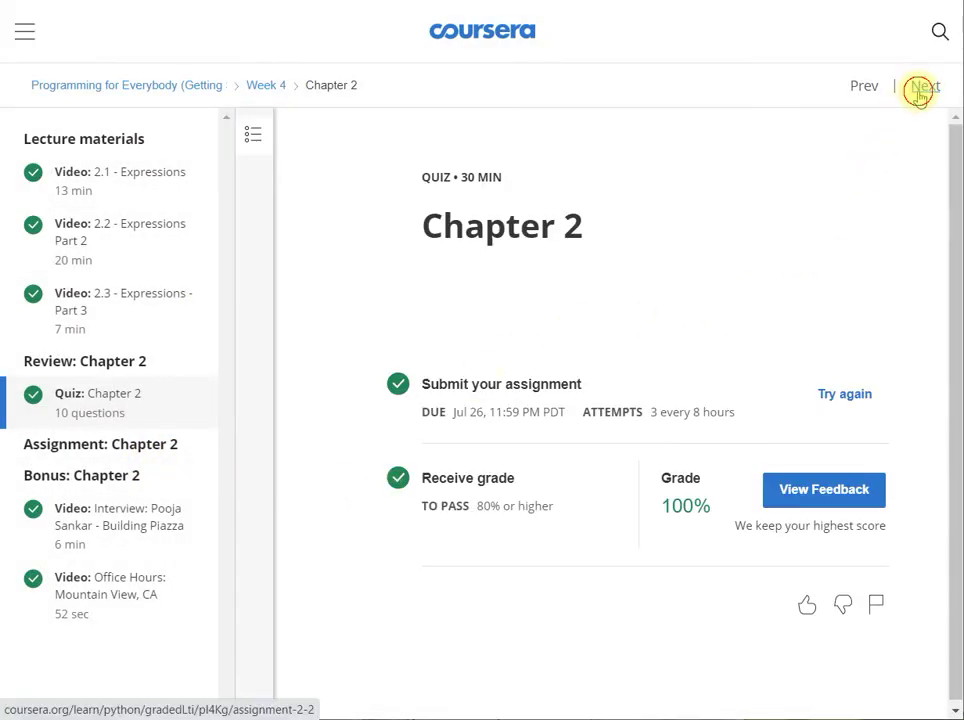
{"action": "left_click", "coordinate": [97, 445]}
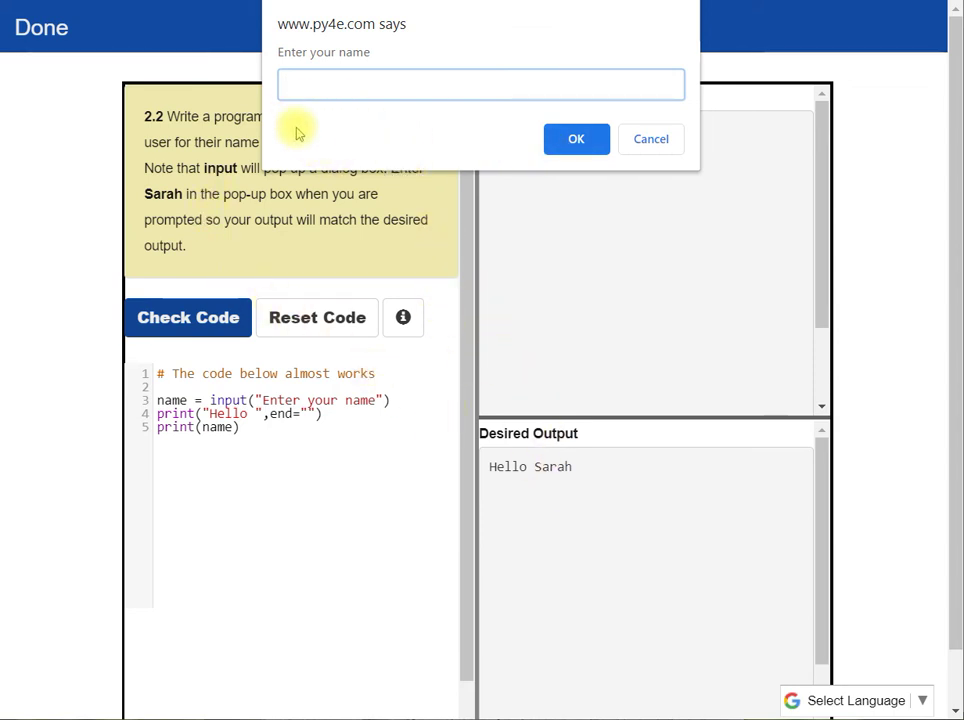
- Enter the name Sarah so the program prints 'Hello Sarah', then finish with Done
{"action": "type", "text": "Sarah"}
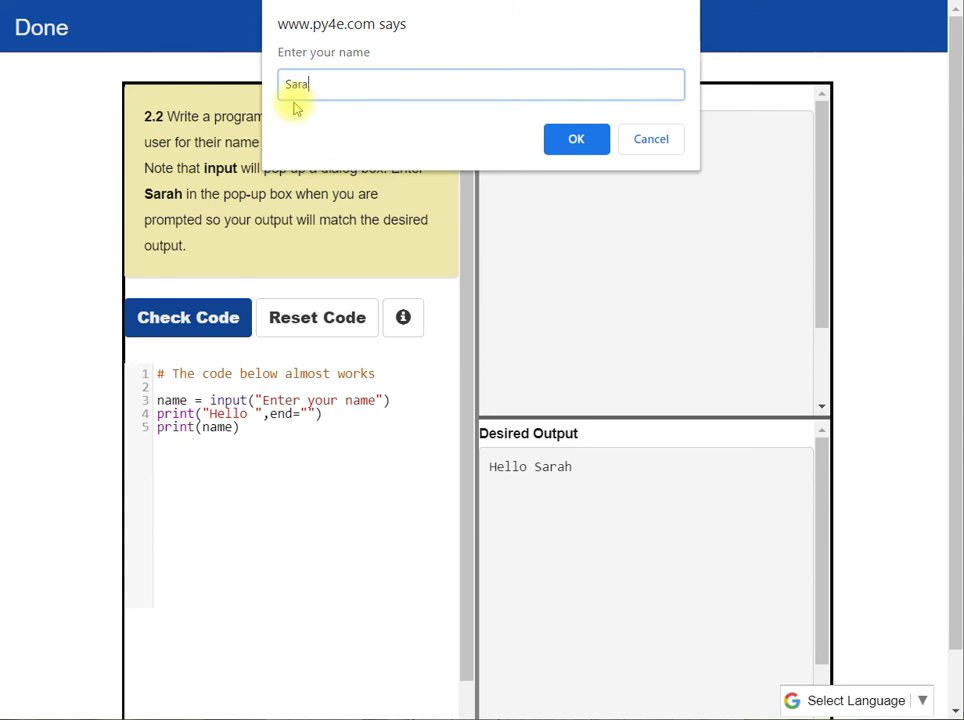
{"action": "left_click", "coordinate": [576, 143]}
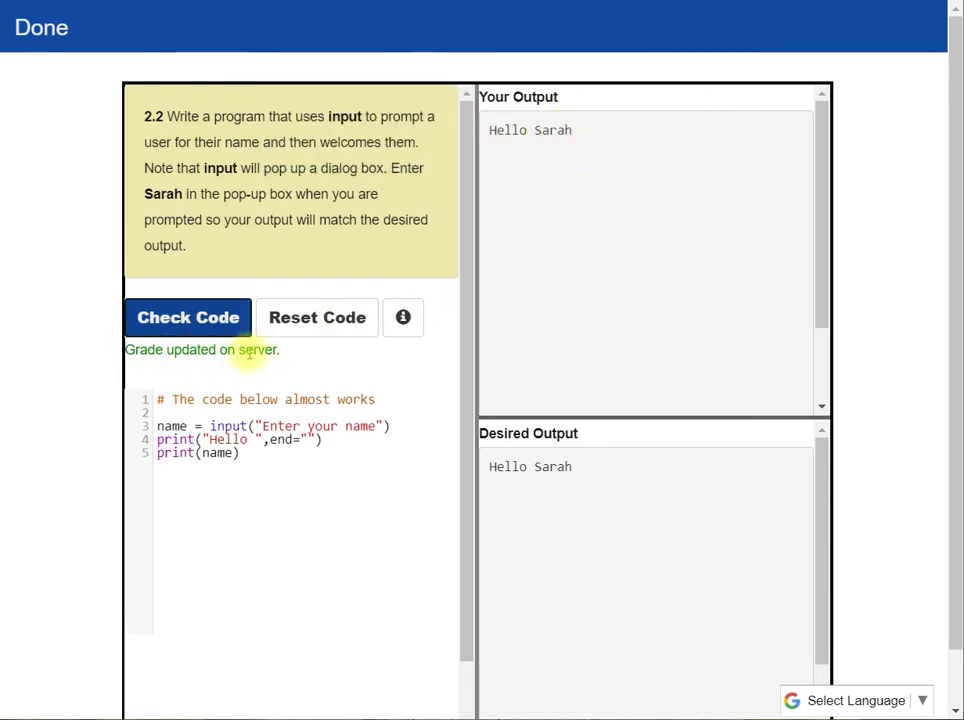
{"action": "left_click", "coordinate": [45, 28]}
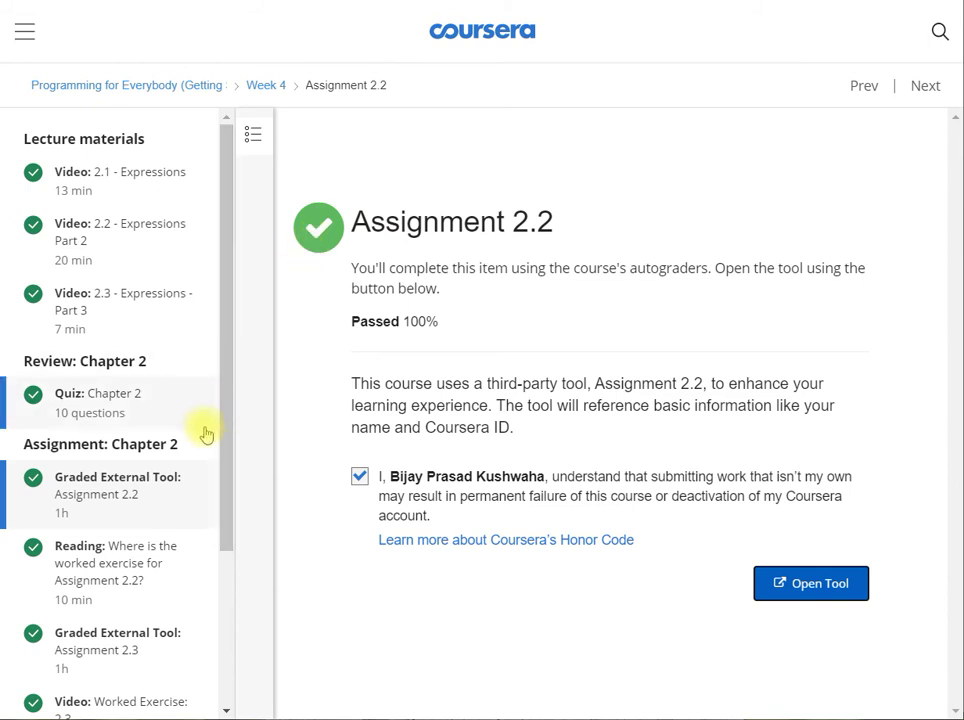
- Step past the Assignment 2.2 worked-exercise reading to the Assignment 2.3 item
{"action": "left_click", "coordinate": [921, 88]}
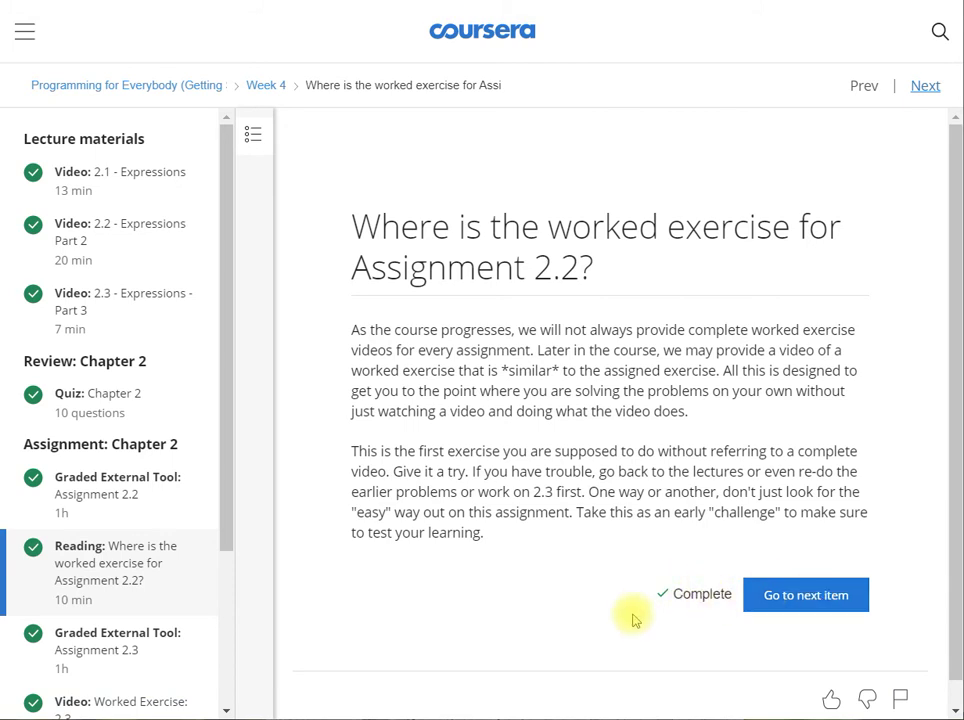
{"action": "left_click", "coordinate": [926, 87]}
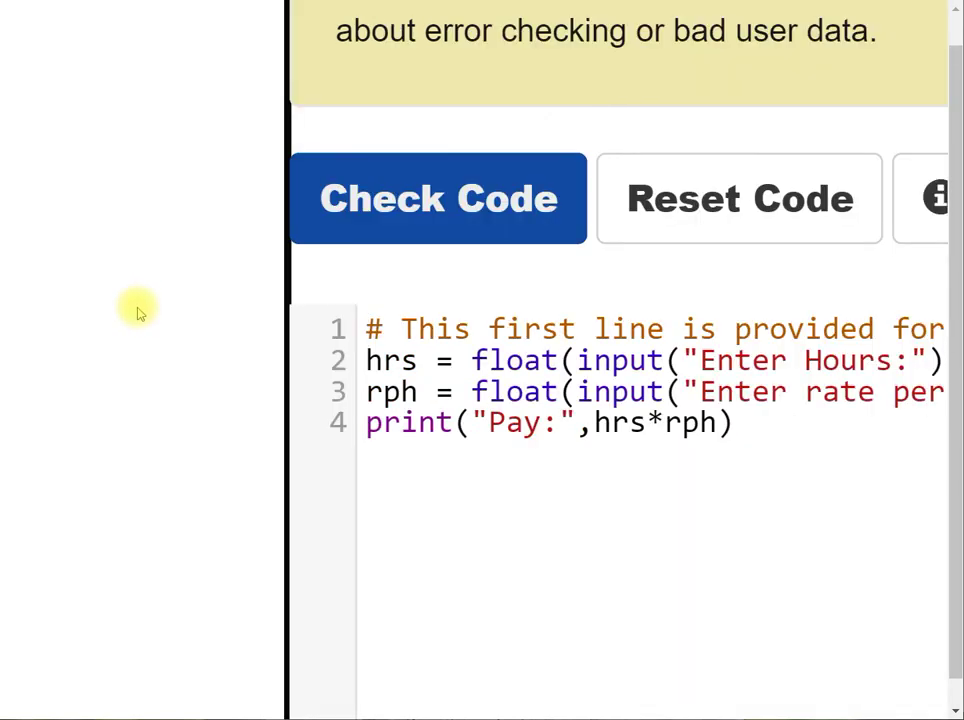
- Change the line 3 prompt from 'Enter rate per hour' to 'Enter rate:'
{"action": "scroll", "coordinate": [441, 415], "scroll_direction": "right", "scroll_amount": 2}
{"action": "scroll", "coordinate": [441, 418], "scroll_direction": "left", "scroll_amount": 2}
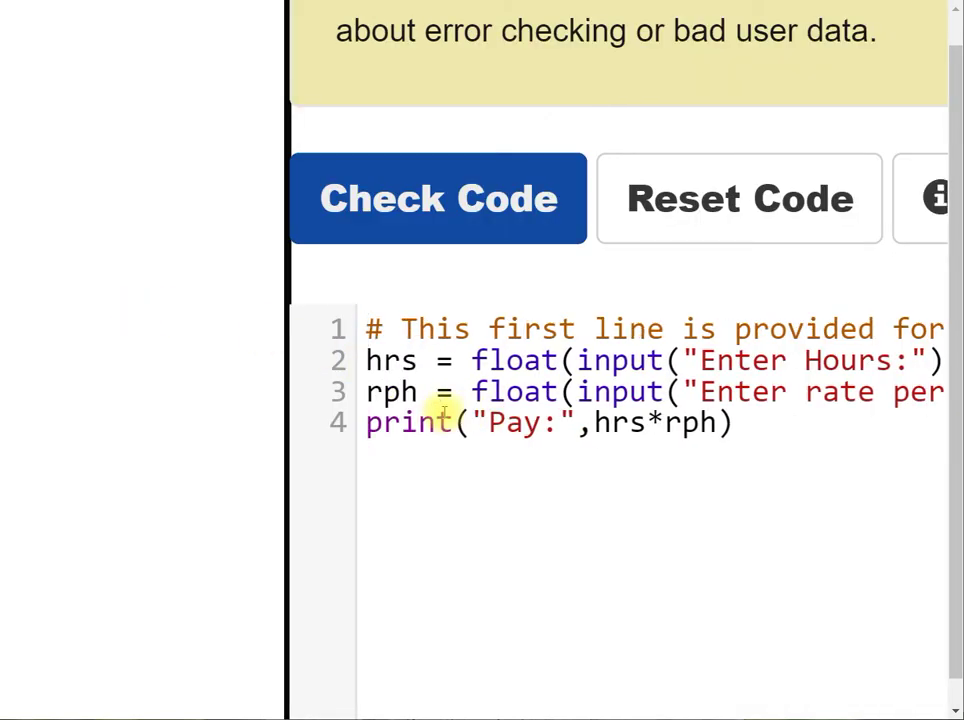
{"action": "right_click", "coordinate": [313, 291]}
{"action": "left_click", "coordinate": [335, 288]}
{"action": "scroll", "coordinate": [335, 288], "scroll_direction": "right", "scroll_amount": 4}
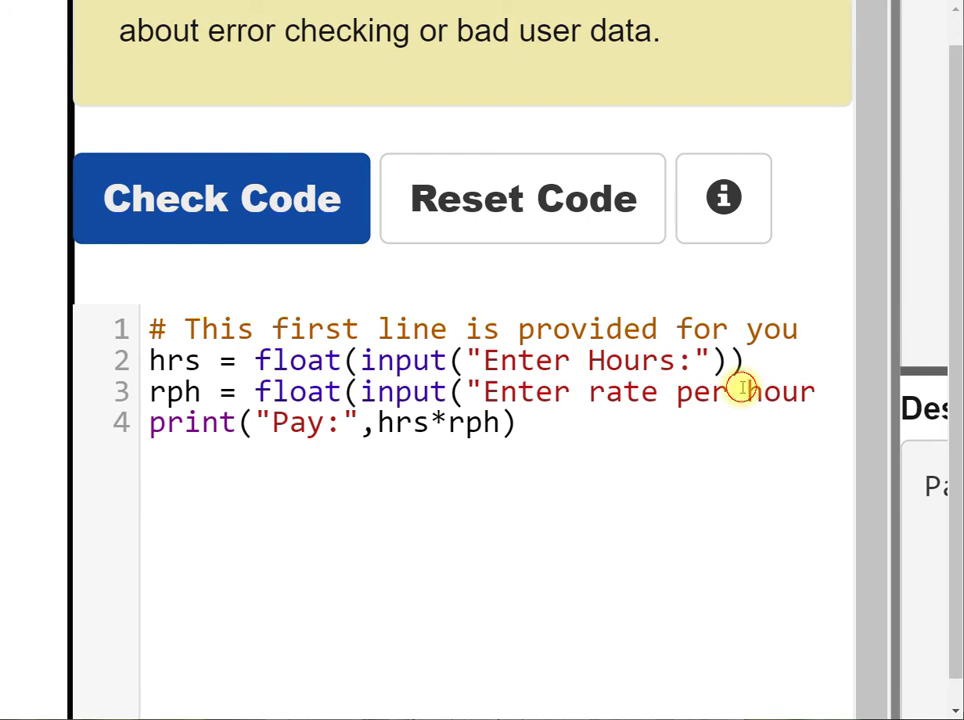
{"action": "scroll", "coordinate": [745, 390], "scroll_direction": "right", "scroll_amount": 2}
{"action": "scroll", "coordinate": [745, 390], "scroll_direction": "left", "scroll_amount": 2}
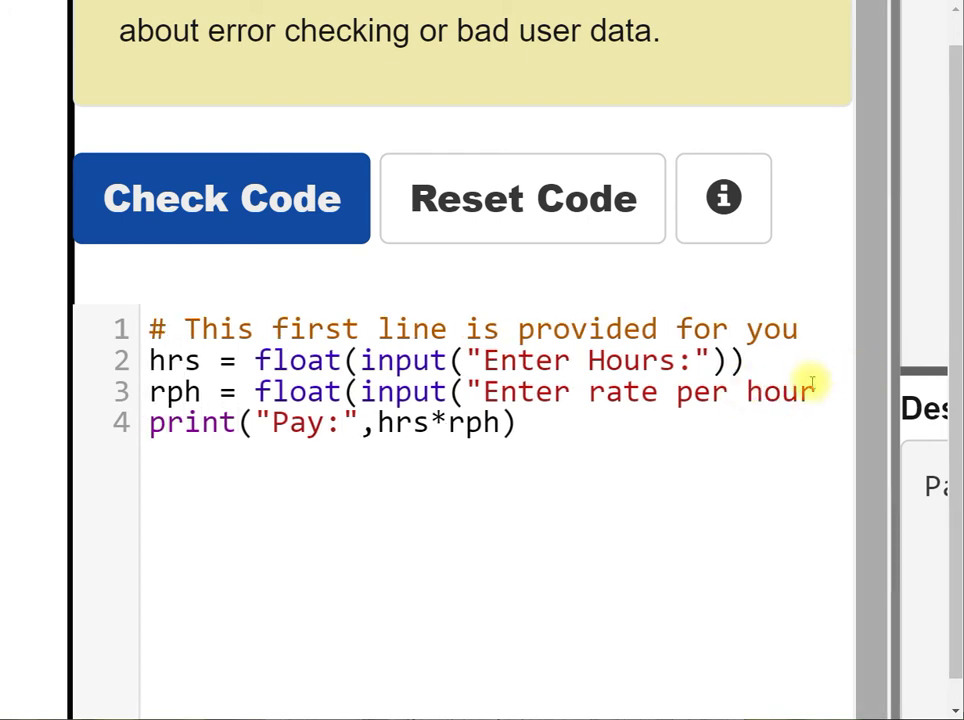
{"action": "left_click", "coordinate": [738, 385]}
{"action": "key", "text": "BackSpace"}
{"action": "key", "text": "BackSpace"}
{"action": "key", "text": "BackSpace"}
{"action": "key", "text": "BackSpace"}
{"action": "key", "text": "BackSpace"}
{"action": "key", "text": "BackSpace"}
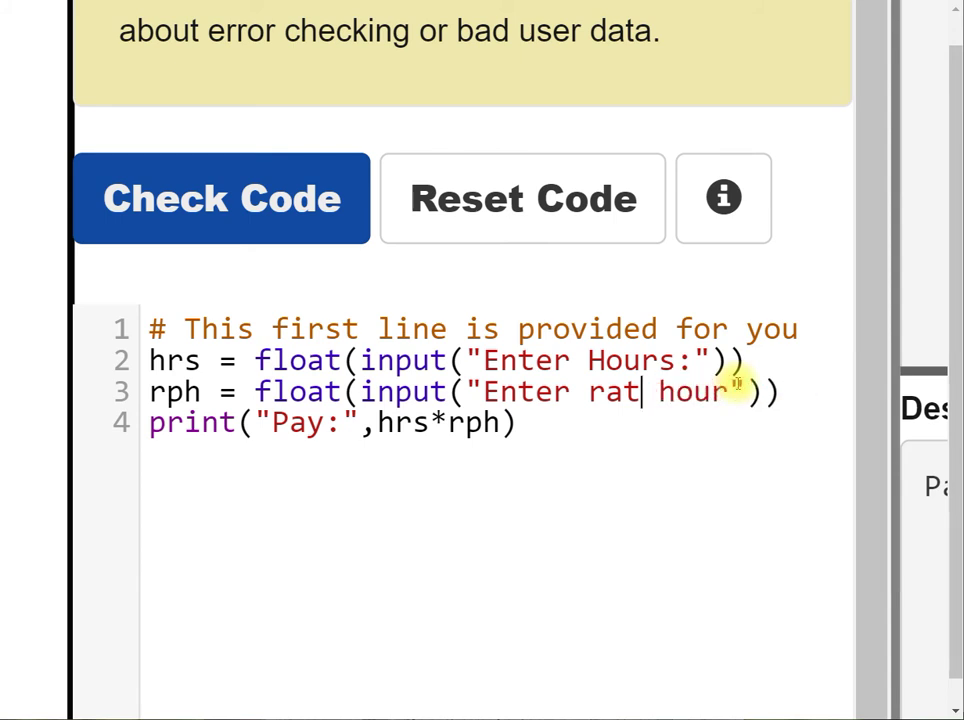
{"action": "key", "text": "BackSpace"}
{"action": "key", "text": "BackSpace"}
{"action": "key", "text": "BackSpace"}
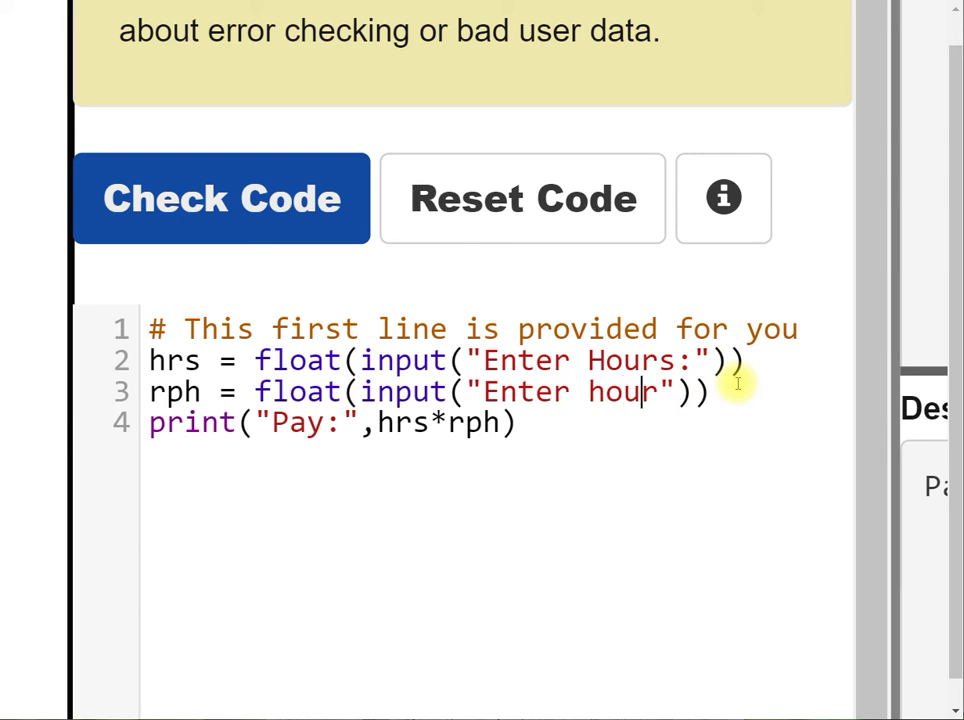
{"action": "key", "text": "BackSpace"}
{"action": "key", "text": "BackSpace"}
{"action": "key", "text": "BackSpace"}
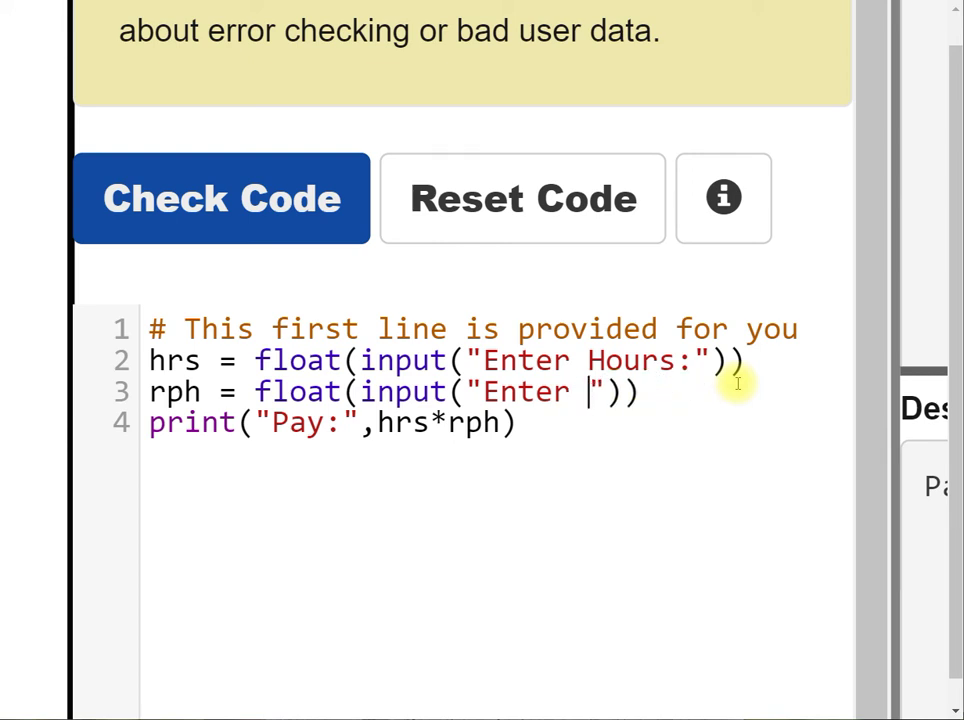
{"action": "type", "text": "rate:"}
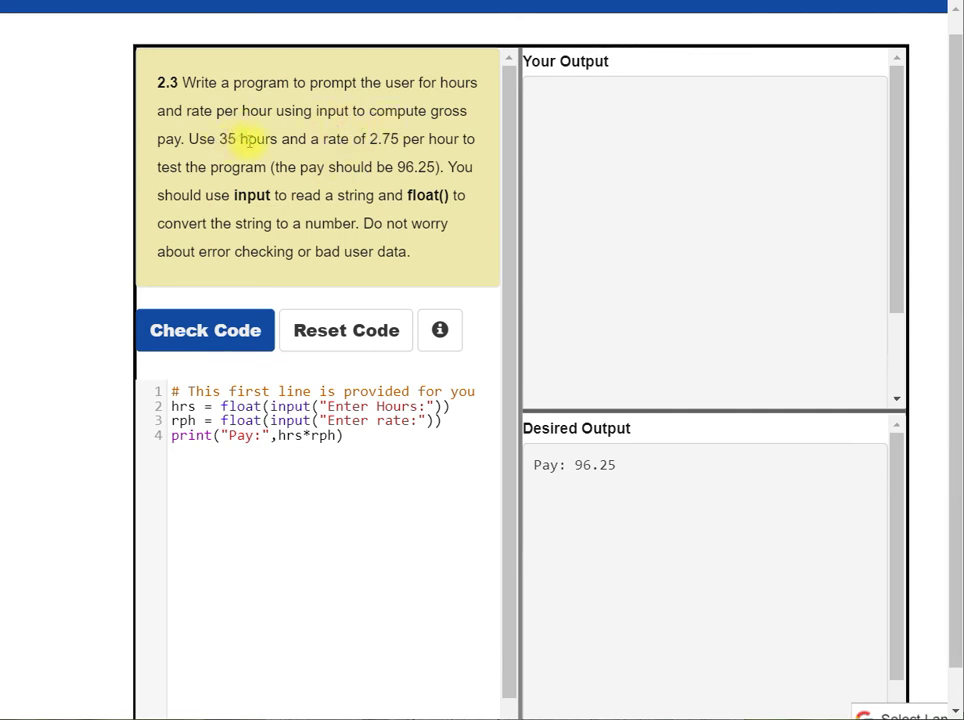
- Run the 2.3 gross-pay code with 35 hours and rate 2.75, getting a graded Pay: 96.25
{"action": "left_click", "coordinate": [197, 330]}
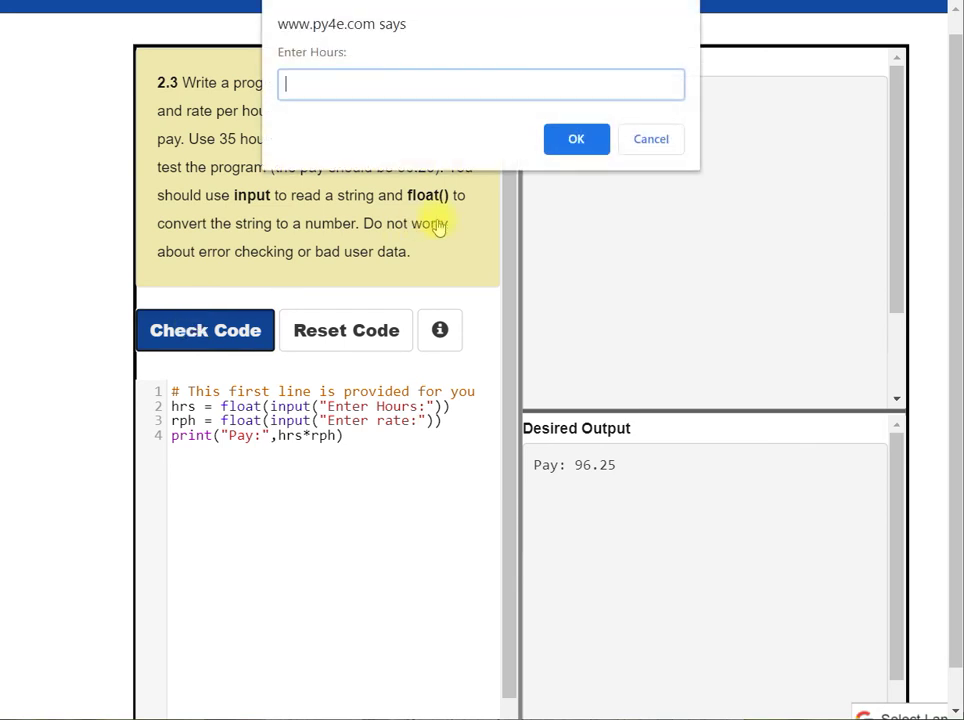
{"action": "key", "text": "Return"}
{"action": "key", "text": "Return"}
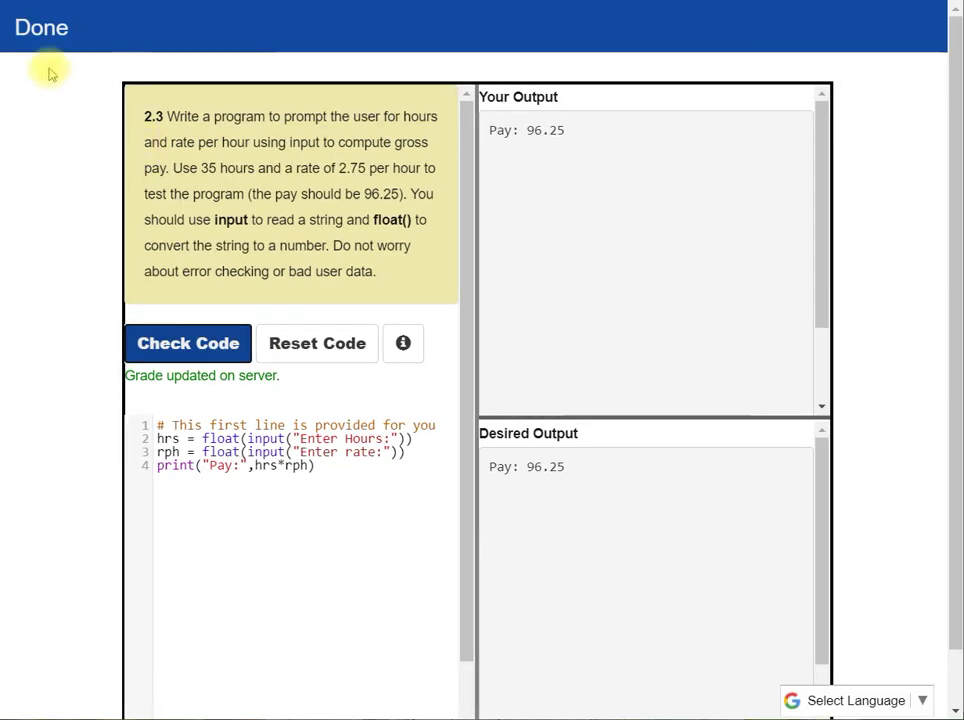
{"action": "left_click", "coordinate": [62, 32]}
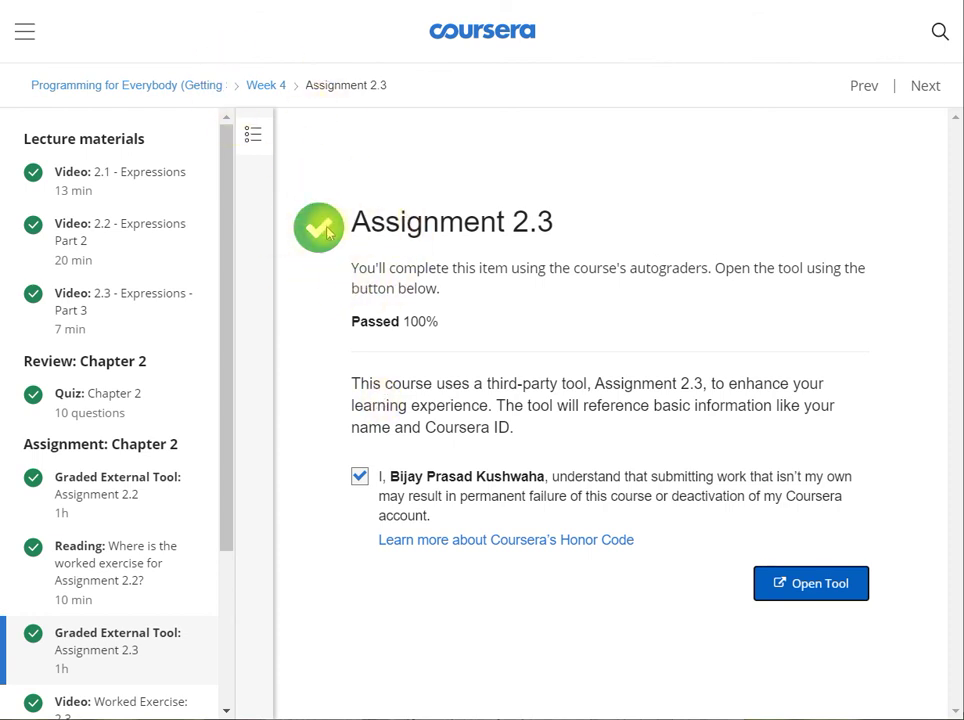
- Open the Worked Exercise 2.3 video and skip it to its end
{"action": "scroll", "coordinate": [97, 510], "scroll_direction": "down", "scroll_amount": 2}
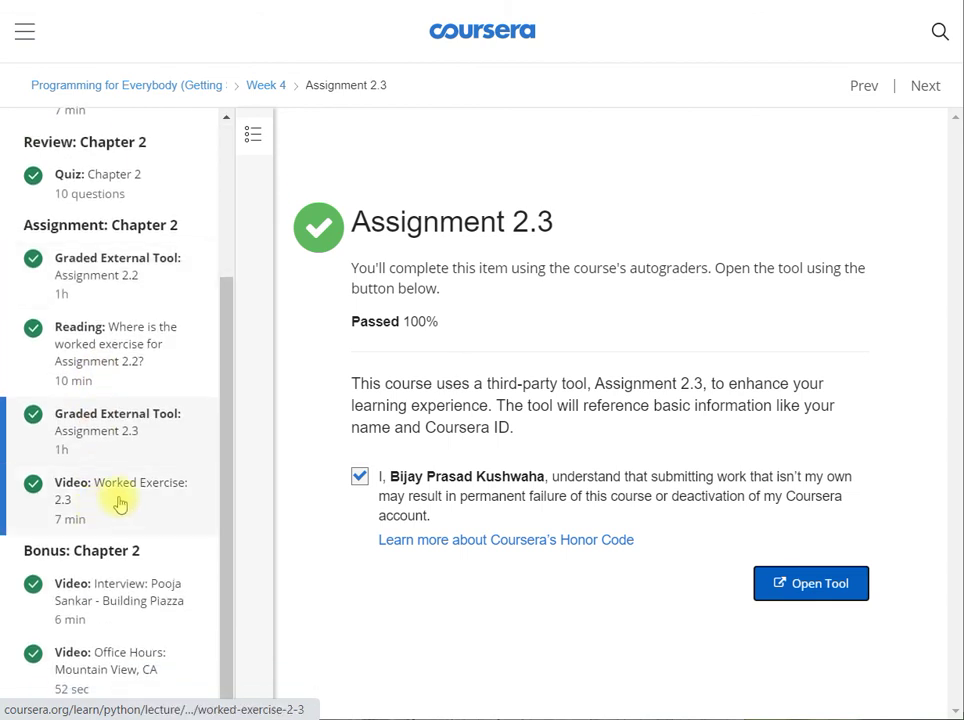
{"action": "left_click", "coordinate": [927, 86]}
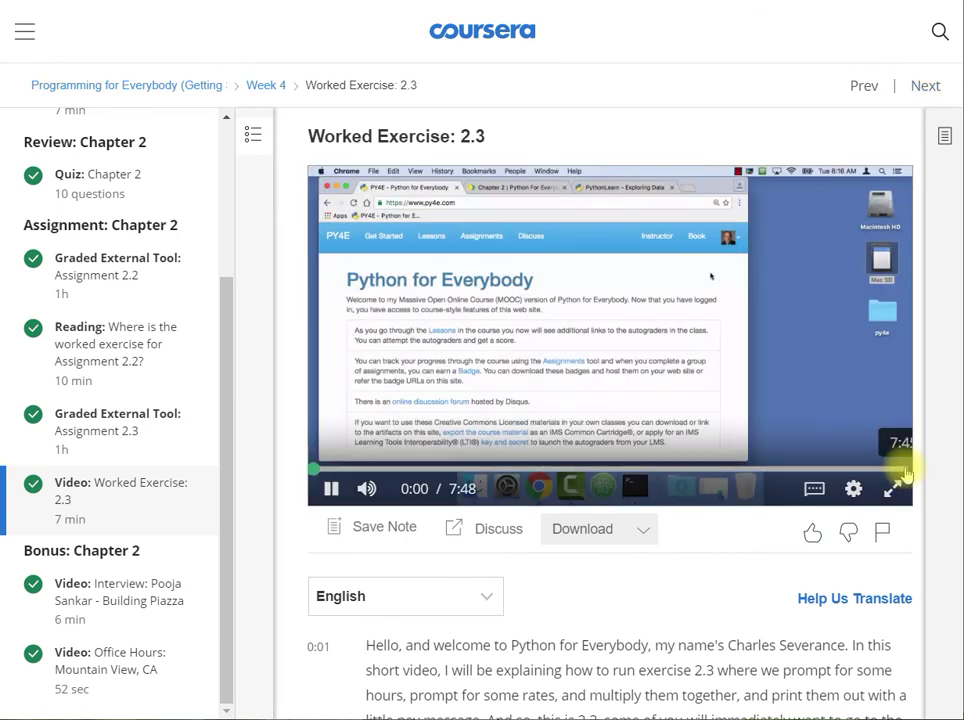
{"action": "left_click", "coordinate": [905, 468]}
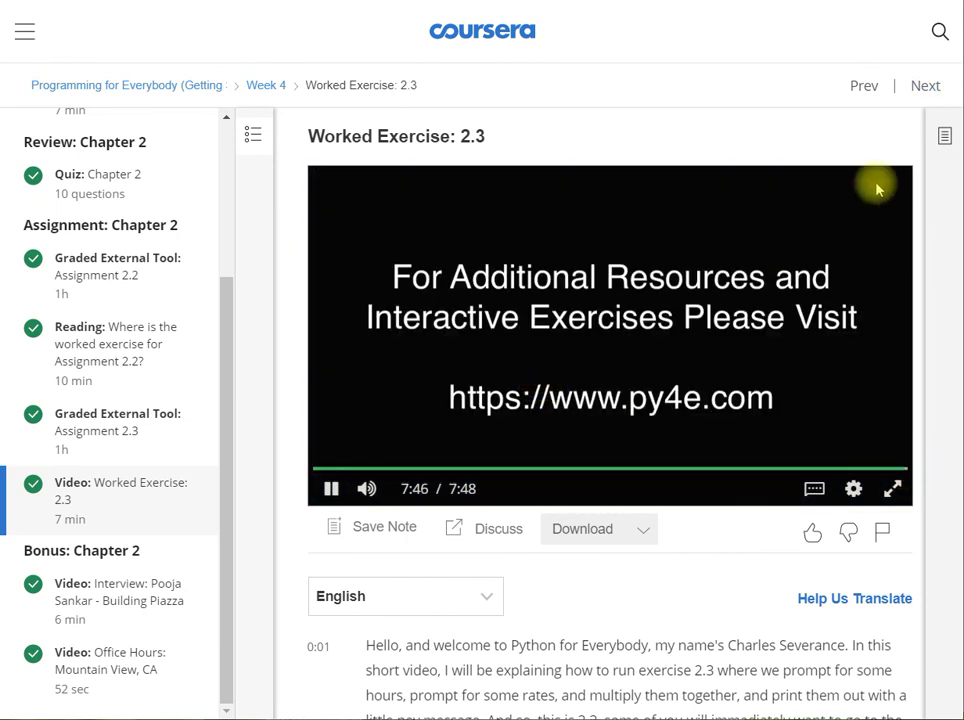
- Play the last seconds of the Building Piazza interview video
{"action": "left_click", "coordinate": [916, 88]}
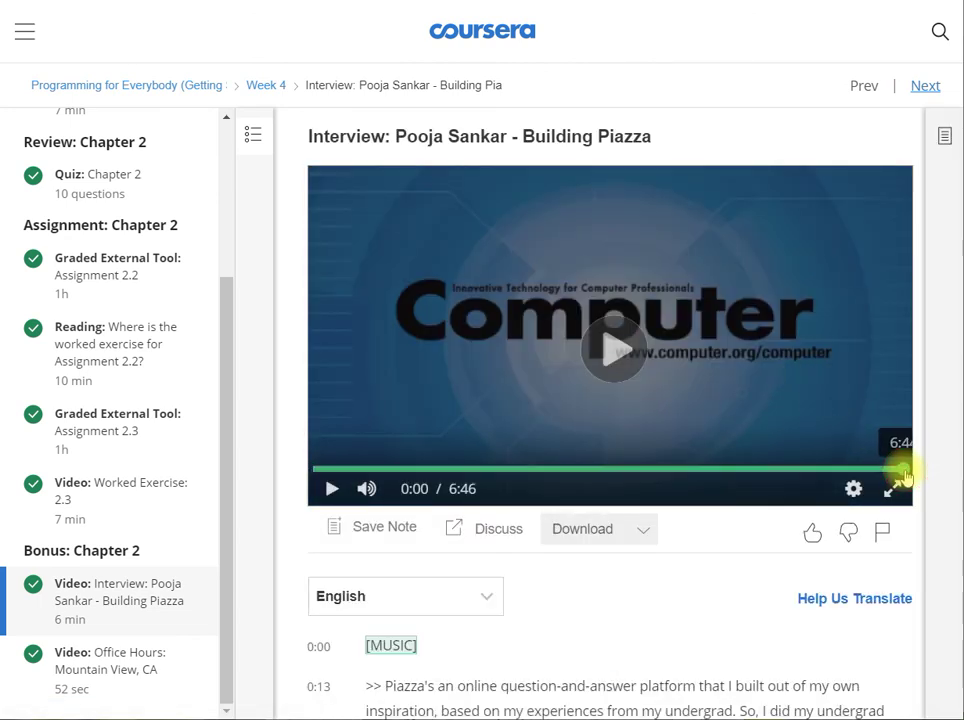
{"action": "left_click", "coordinate": [906, 472]}
{"action": "left_click", "coordinate": [617, 368]}
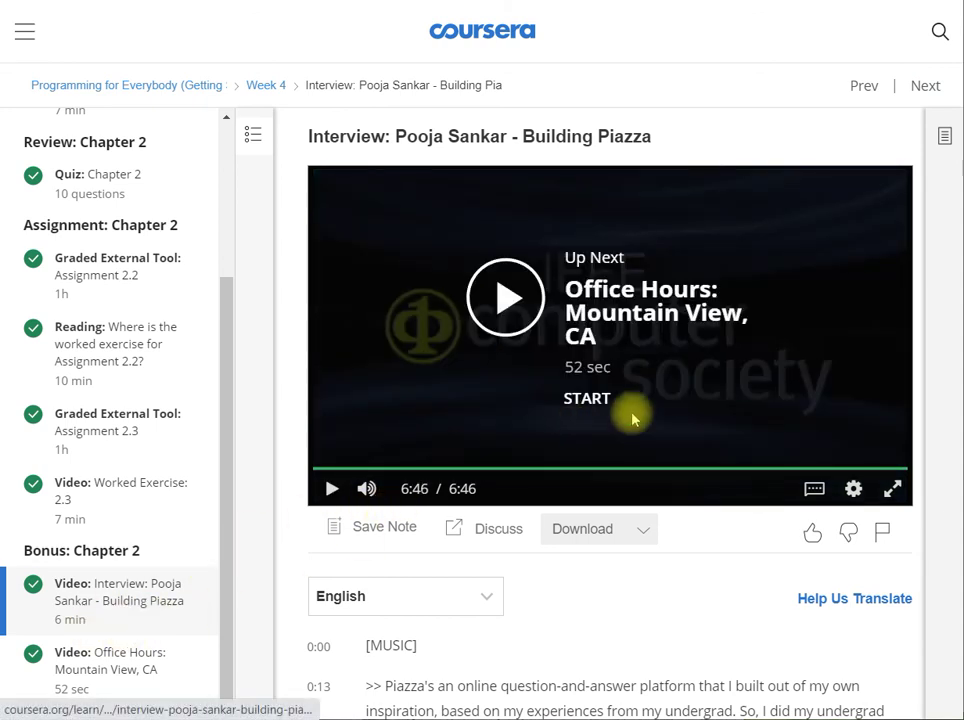
- Play the Office Hours: Mountain View, CA video to its end, then open 3.1 Conditional Statements
{"action": "left_click", "coordinate": [924, 85]}
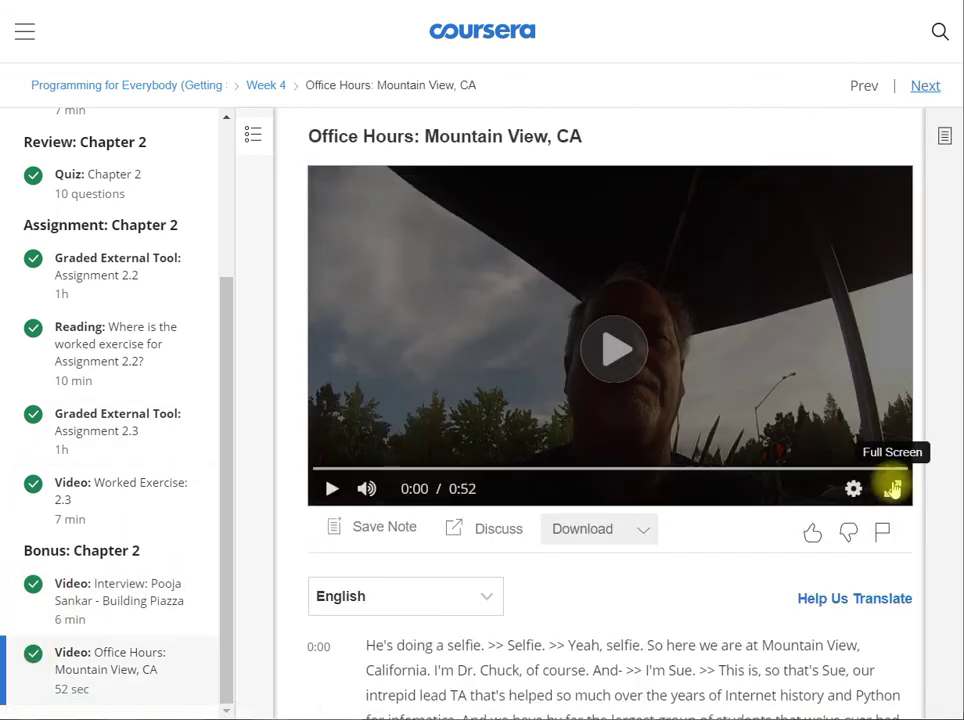
{"action": "left_click", "coordinate": [901, 461]}
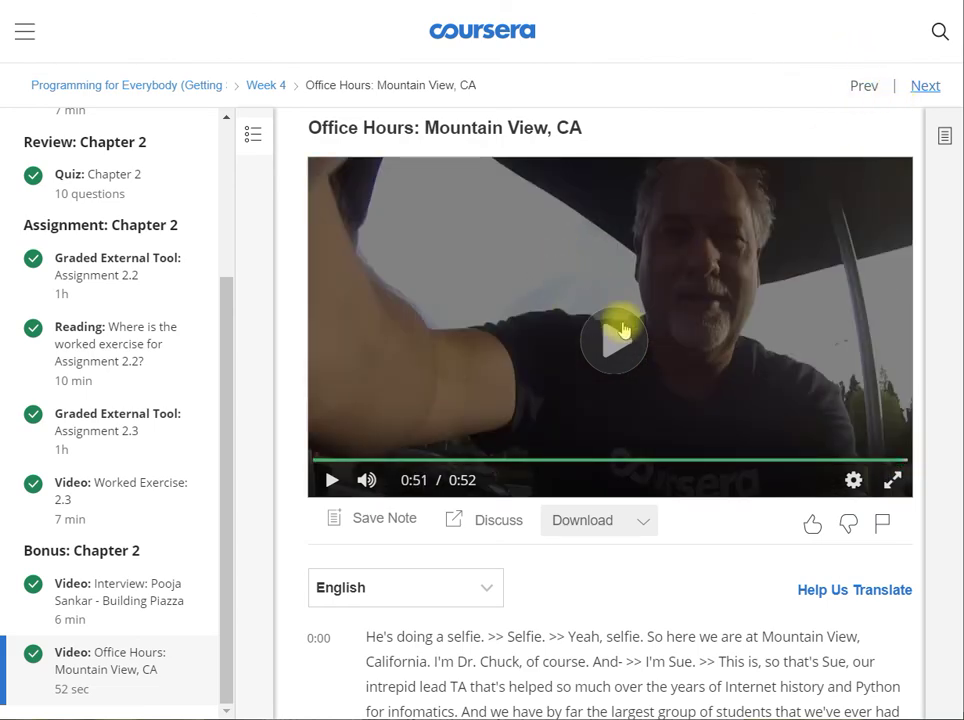
{"action": "left_click", "coordinate": [618, 338]}
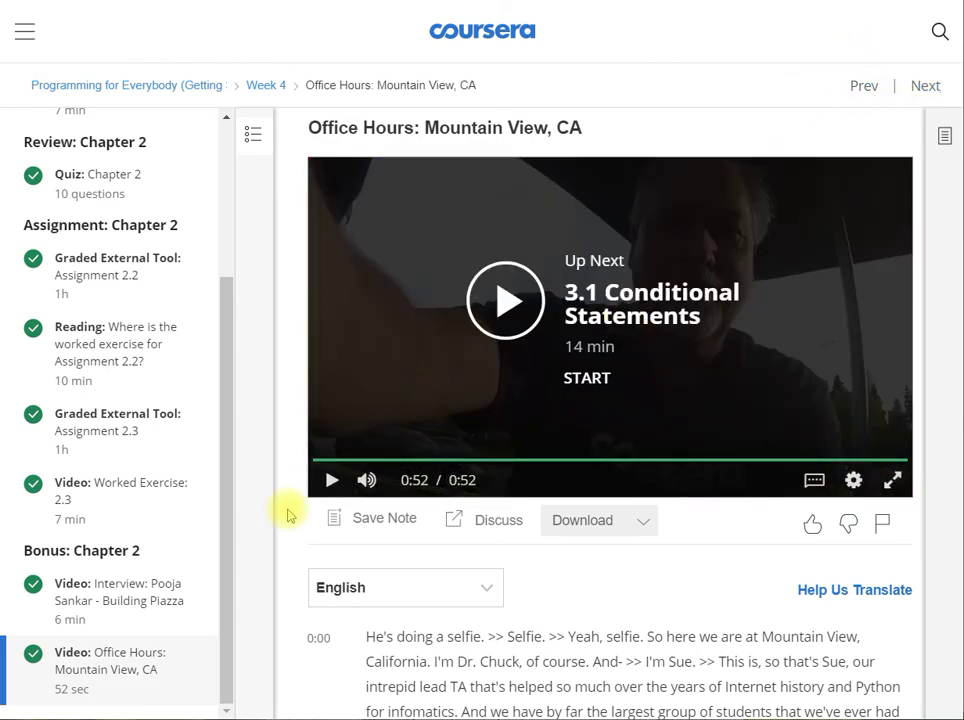
{"action": "left_click", "coordinate": [928, 90]}
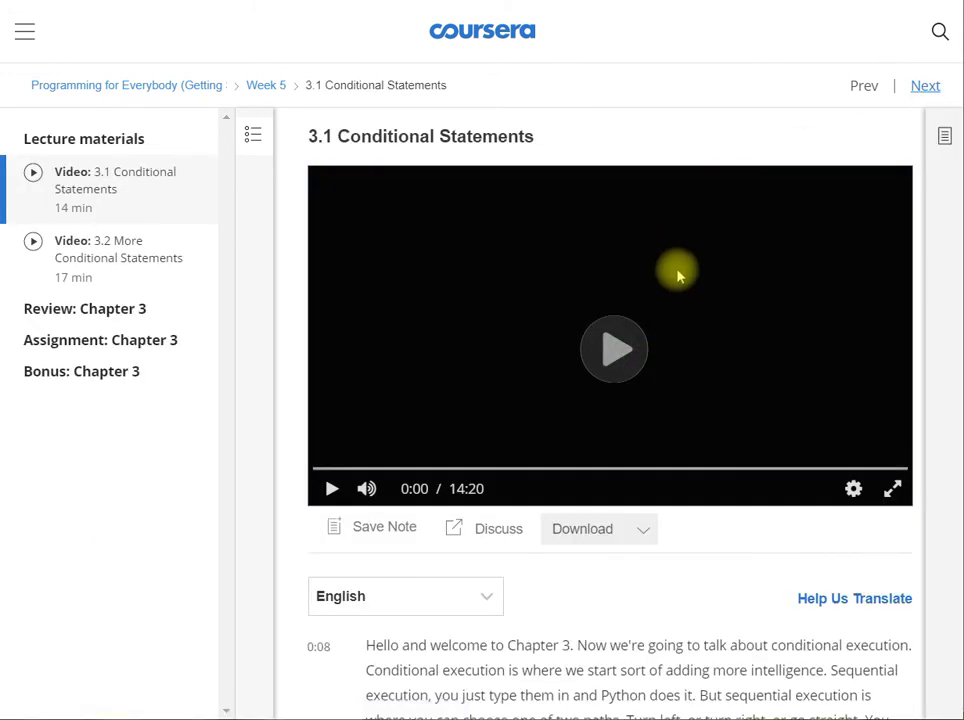